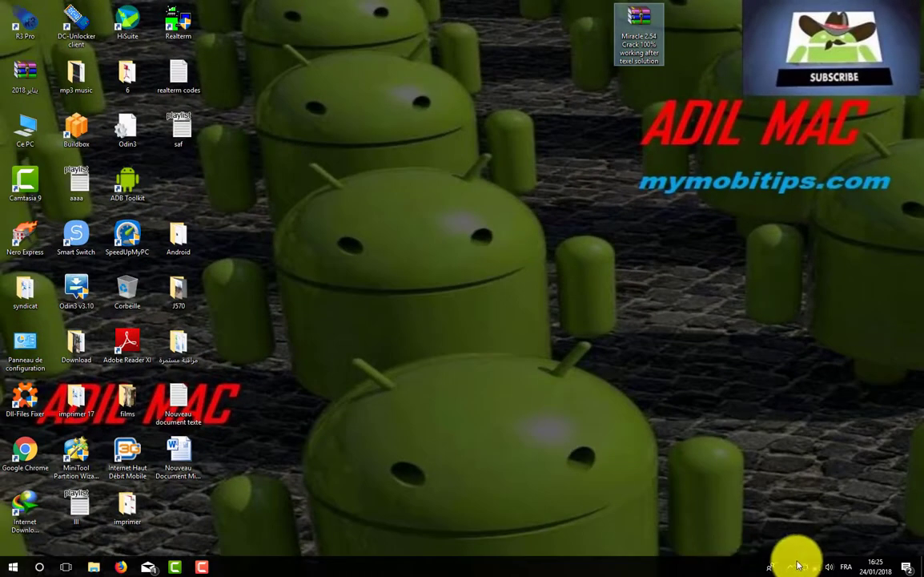
# - Turn off real-time protection in the Windows Defender virus and threat settings, authorise the change and close the security centre
pyautogui.click(789, 568)
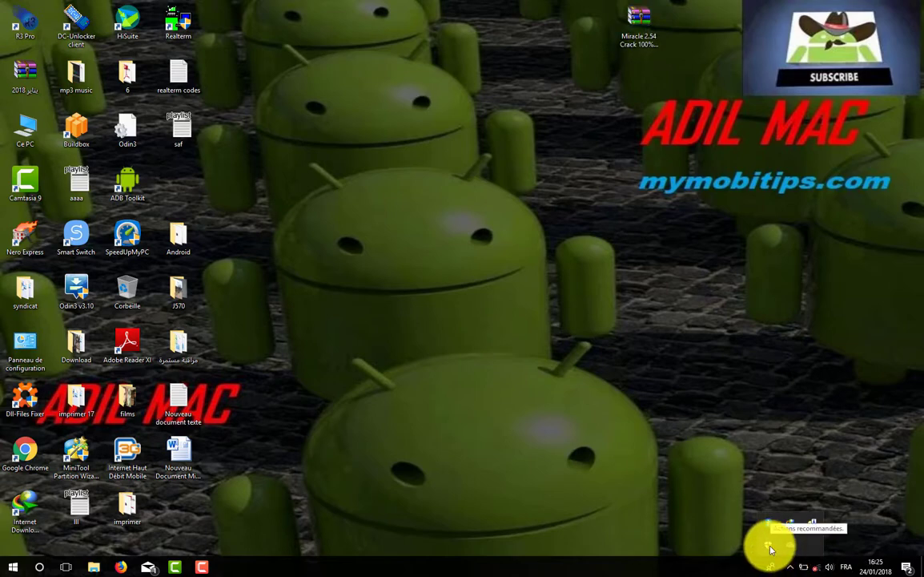
pyautogui.click(771, 548)
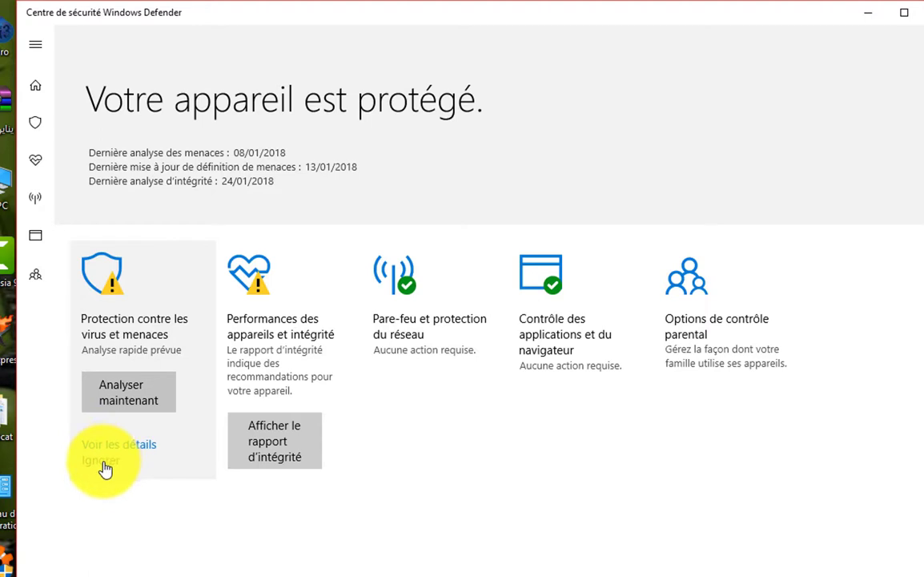
pyautogui.click(35, 126)
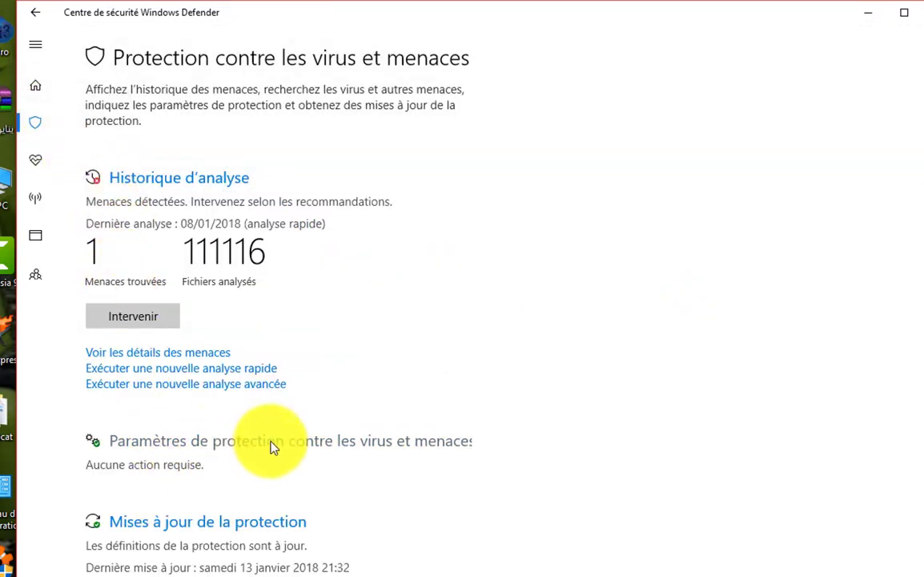
pyautogui.click(319, 442)
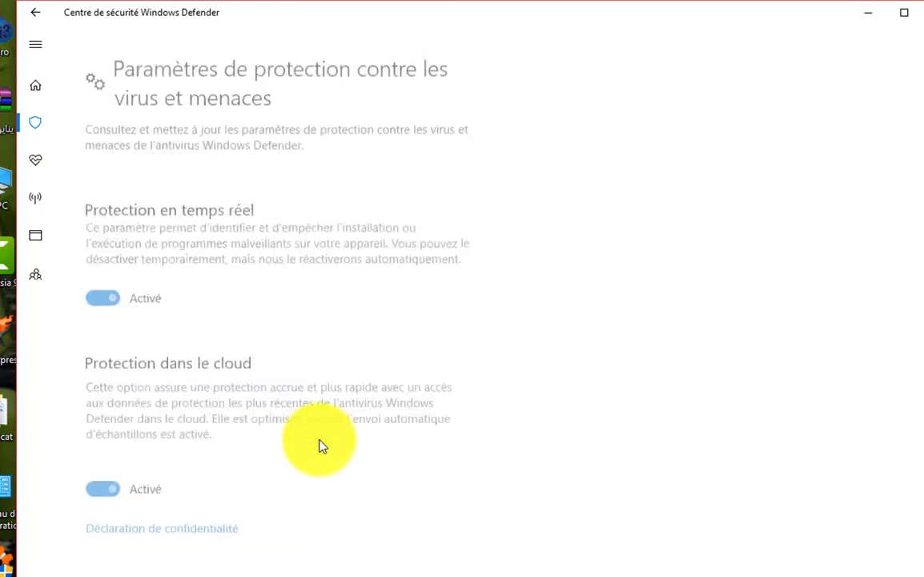
pyautogui.click(103, 287)
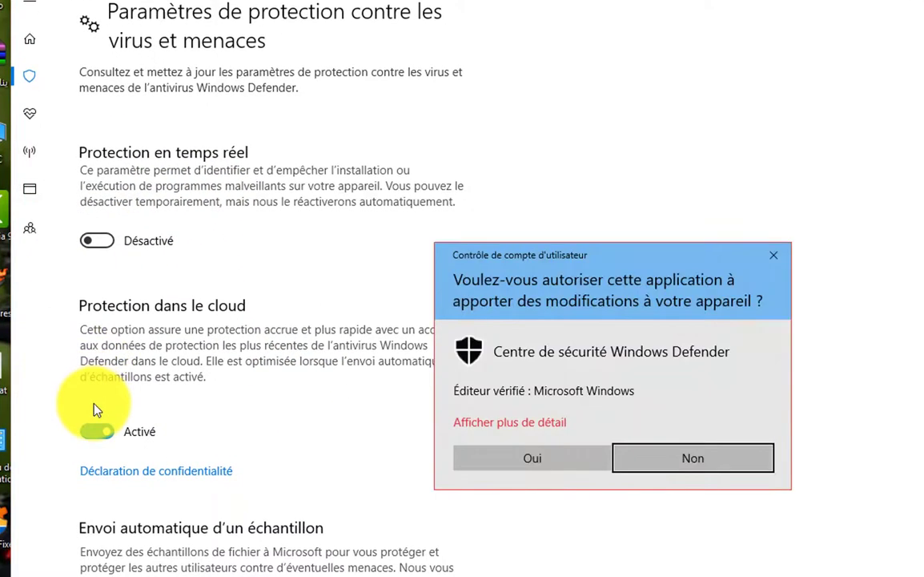
pyautogui.click(476, 459)
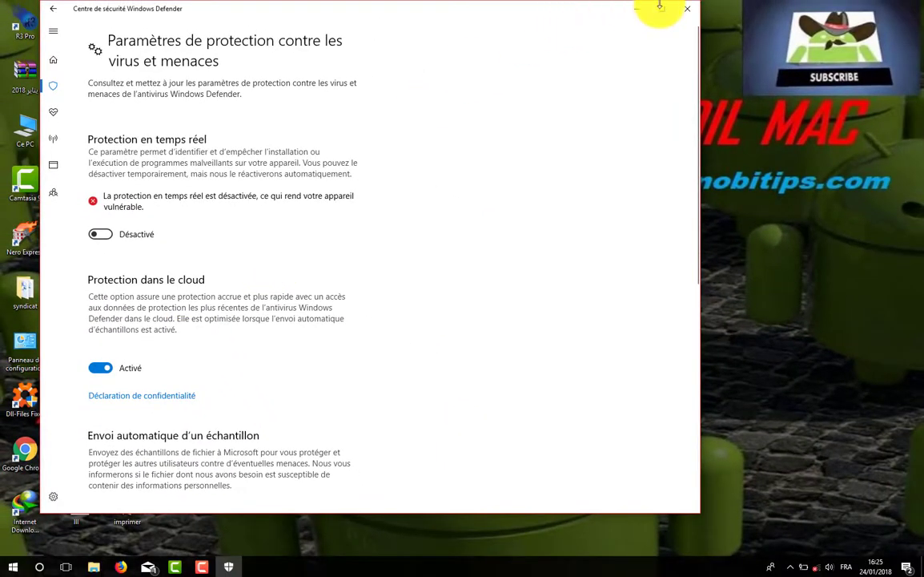
pyautogui.click(689, 13)
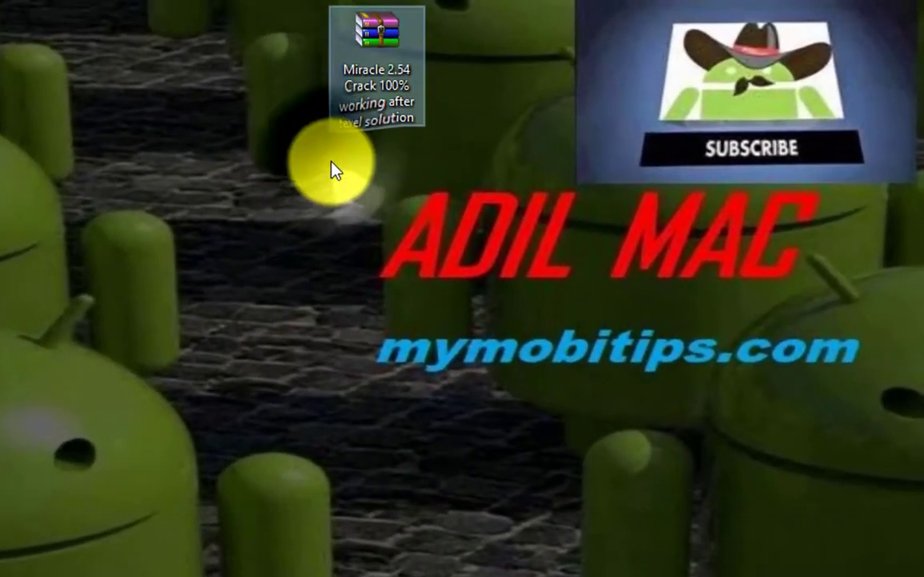
# - Extract the Miracle 2.54 Crack archive onto the desktop and place the extracted folder beside the archive
pyautogui.rightClick(377, 62)
pyautogui.moveTo(423, 104)
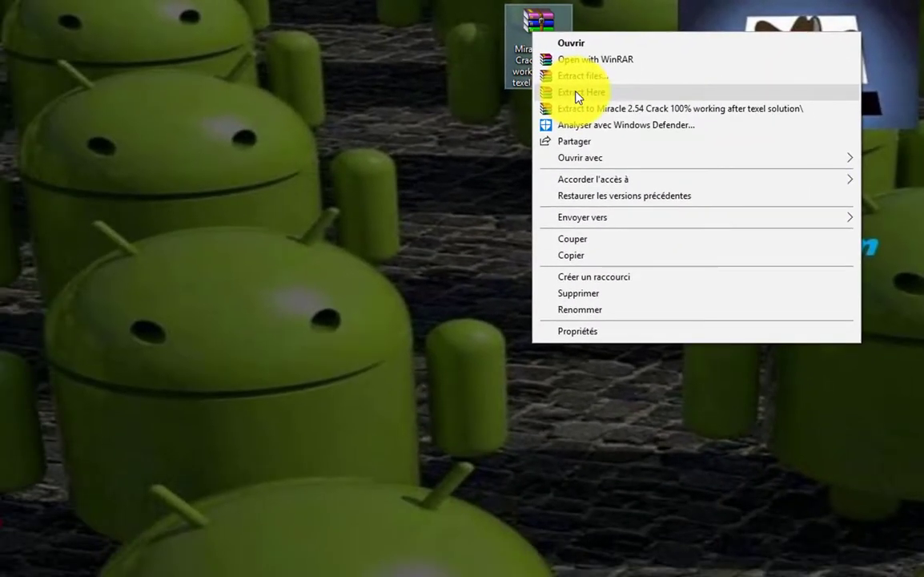
pyautogui.click(576, 93)
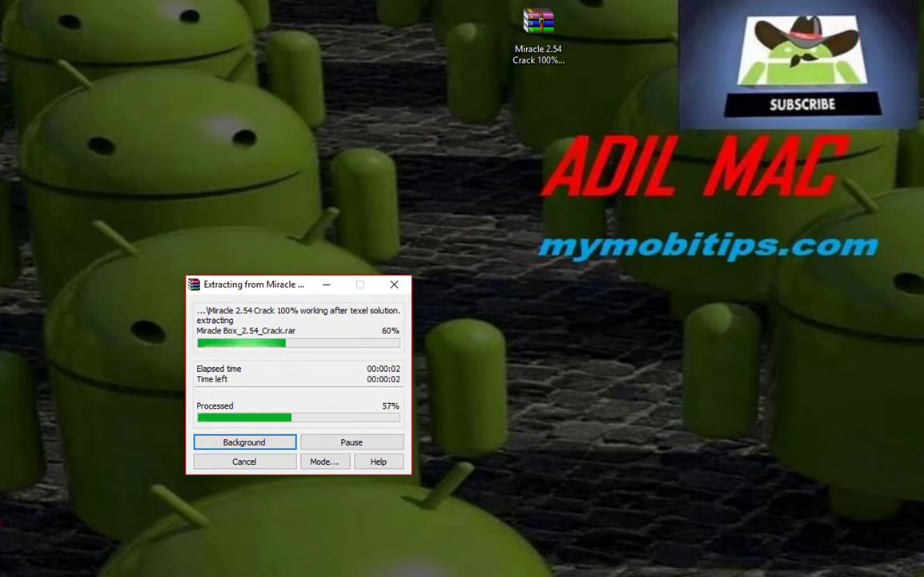
pyautogui.moveTo(79, 202); pyautogui.dragTo(459, 40)
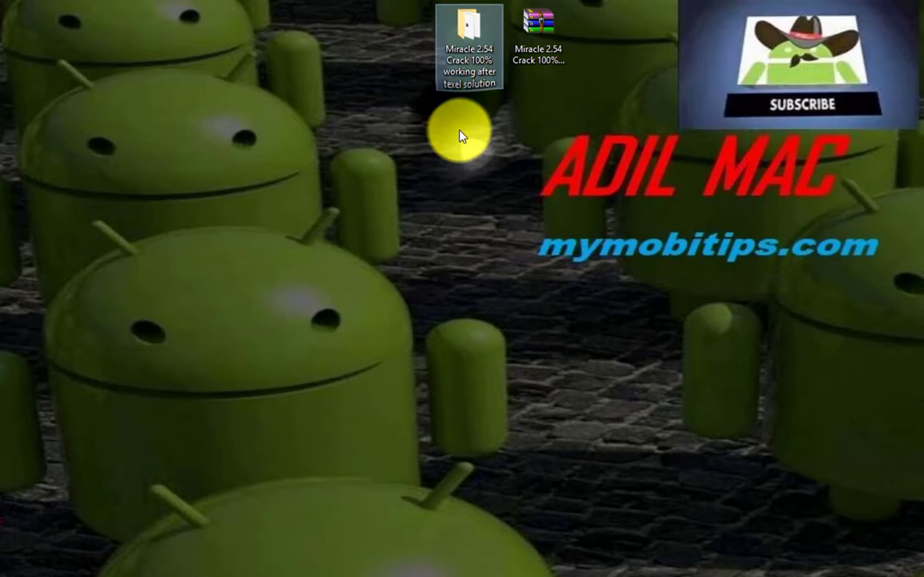
# - Extract the Miracle 2.54 KeyGen and Miracle Box_2.54_Crack archives in place inside the extracted desktop folder
pyautogui.doubleClick(474, 37)
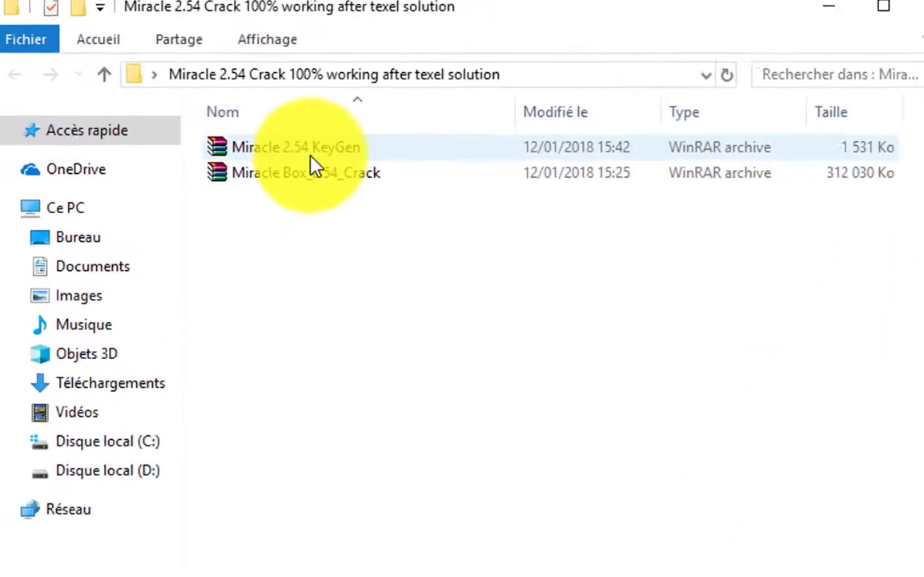
pyautogui.click(282, 184)
pyautogui.rightClick(283, 188)
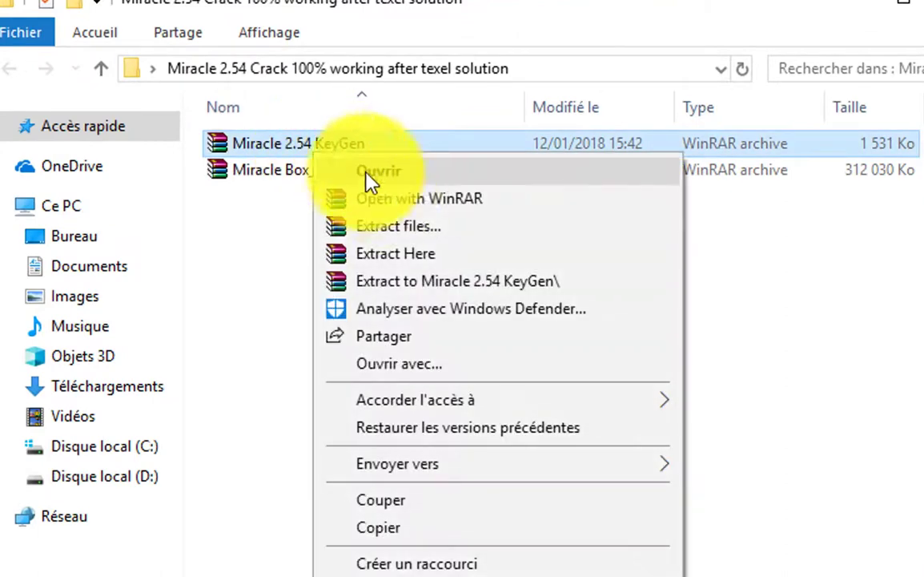
pyautogui.click(392, 254)
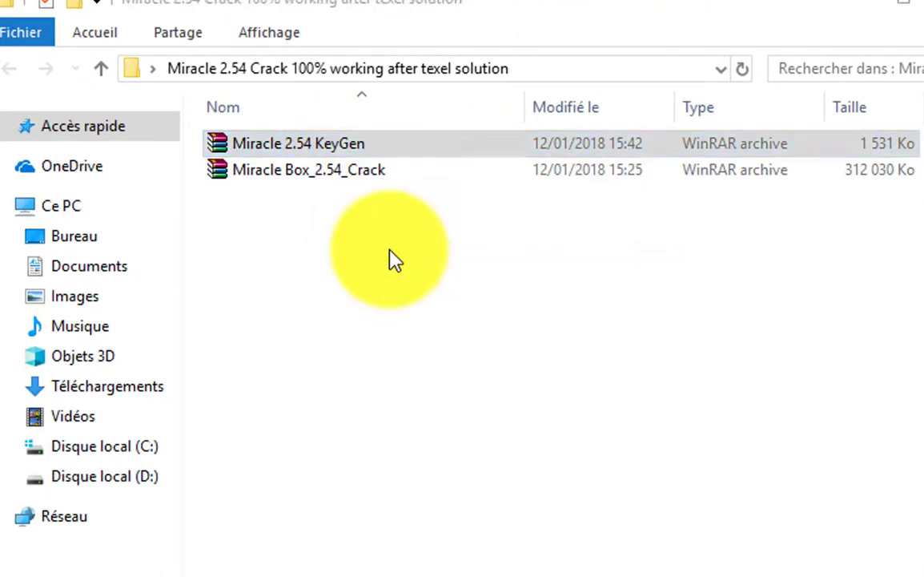
pyautogui.click(330, 177)
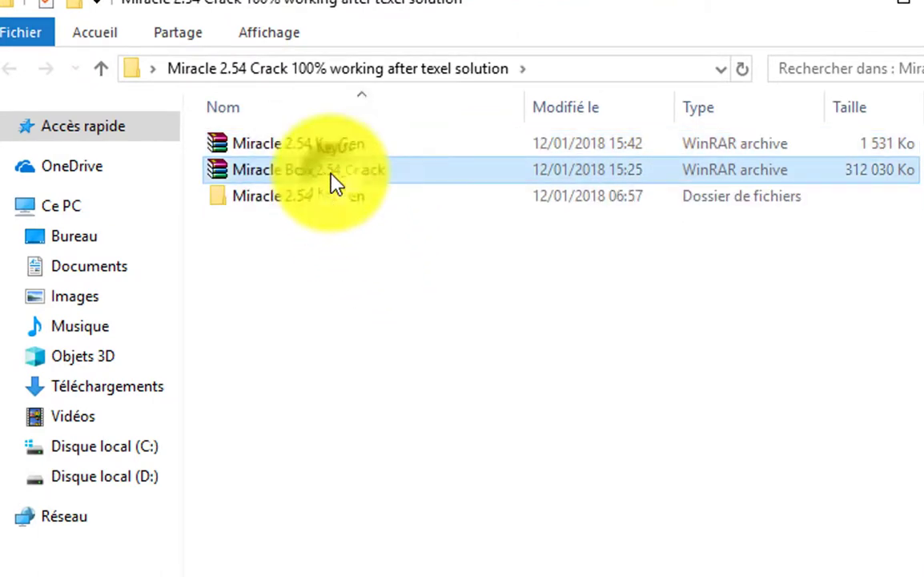
pyautogui.rightClick(331, 178)
pyautogui.click(383, 276)
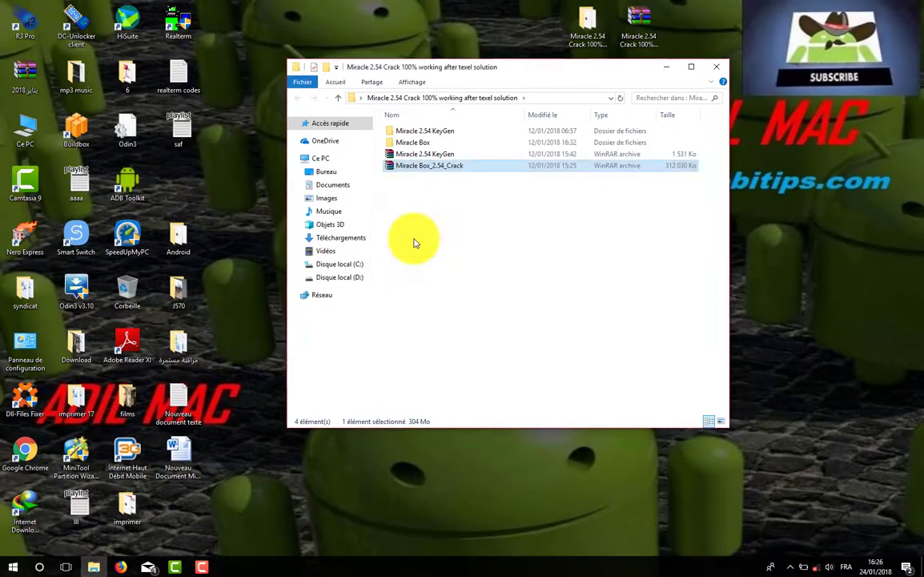
# - Look through the contents of the extracted Miracle Box folder and return to the parent folder
pyautogui.moveTo(529, 72); pyautogui.dragTo(435, 45)
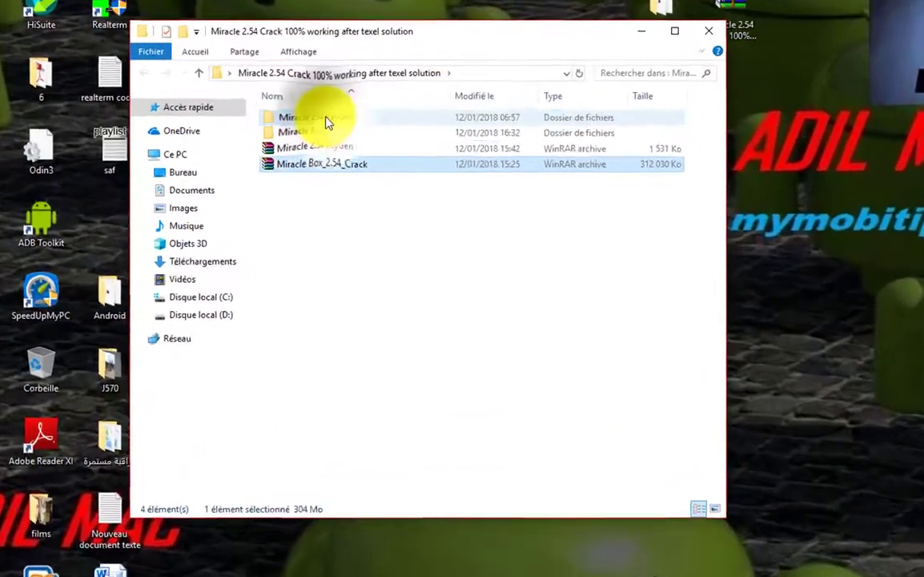
pyautogui.click(340, 106)
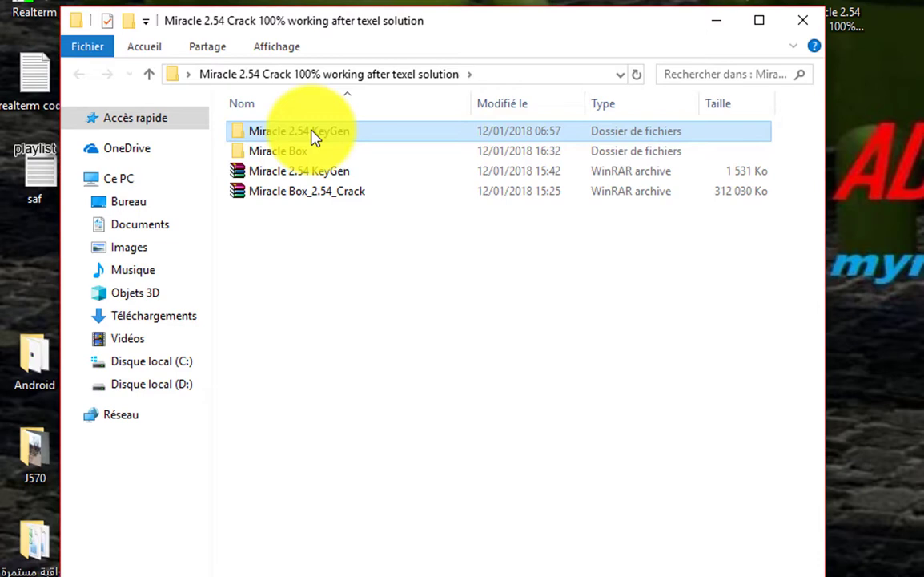
pyautogui.doubleClick(287, 152)
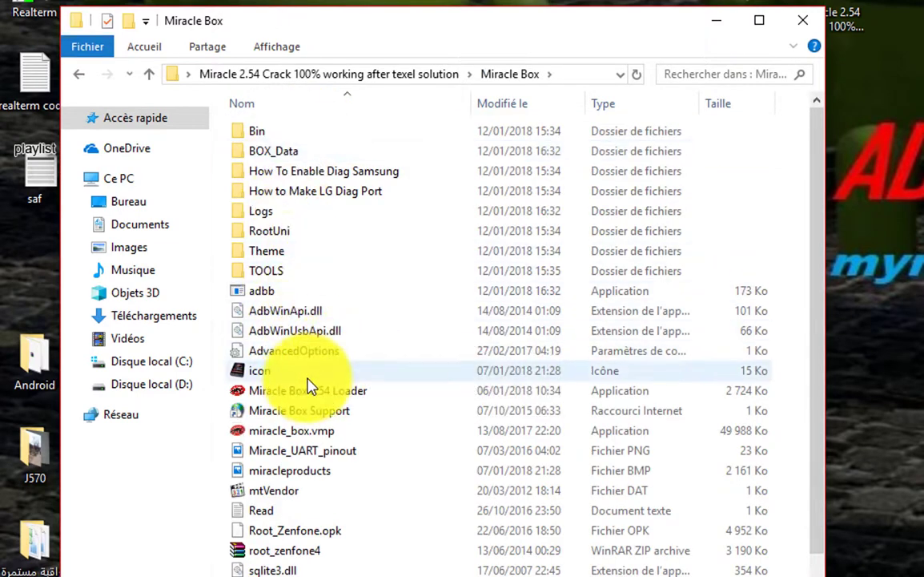
pyautogui.click(80, 75)
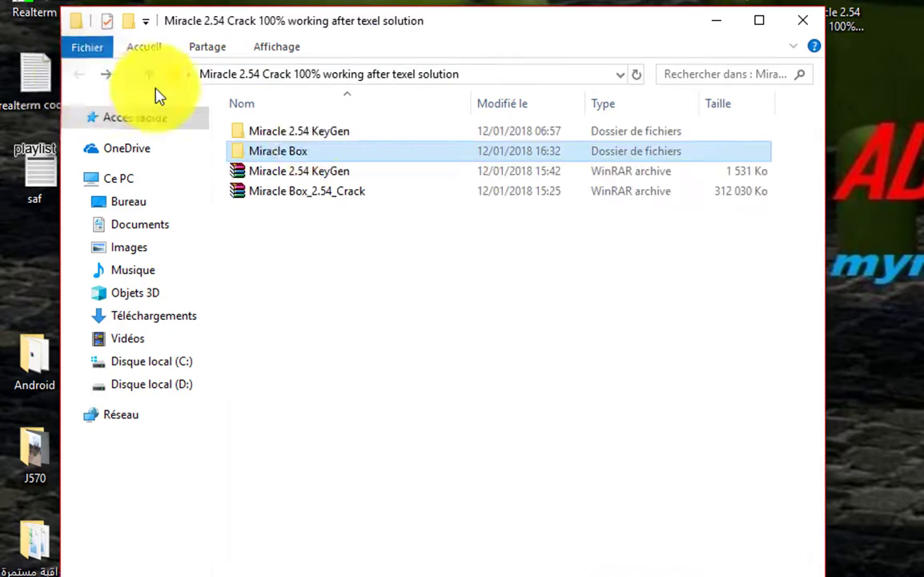
# - Open the Miracle 2.54 KeyGen folder, view the Miracle Box 2.54 keygen License text file and close it
pyautogui.click(337, 137)
pyautogui.doubleClick(336, 137)
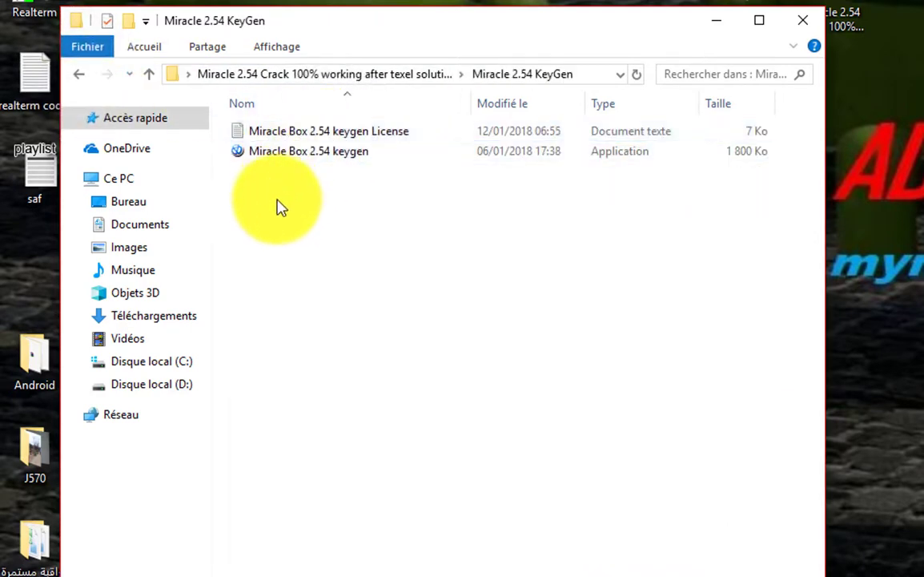
pyautogui.doubleClick(335, 138)
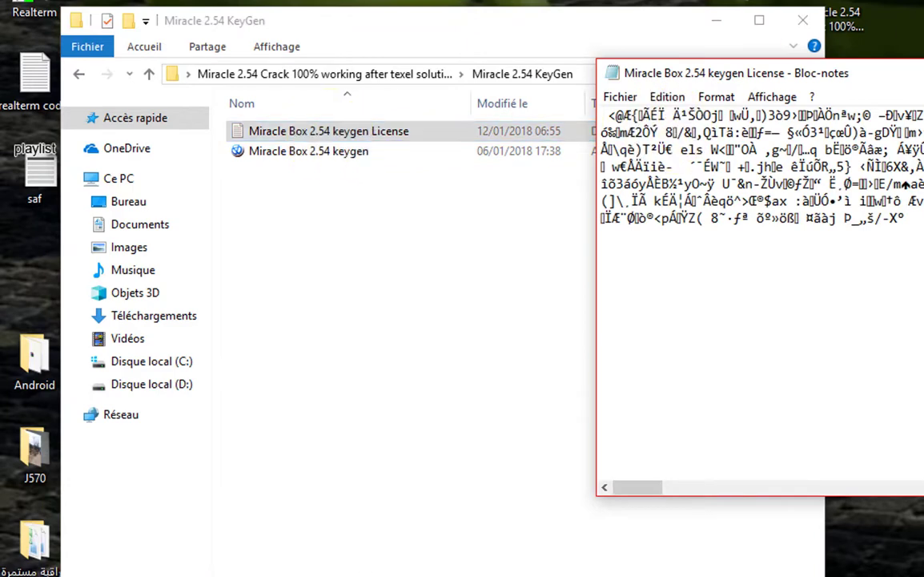
pyautogui.hotkey('alt', 'F4')
# - Launch Miracle Box 2.54 keygen, enter the registration name, enable the Hardware ID option and move the window beside the folder
pyautogui.click(328, 154)
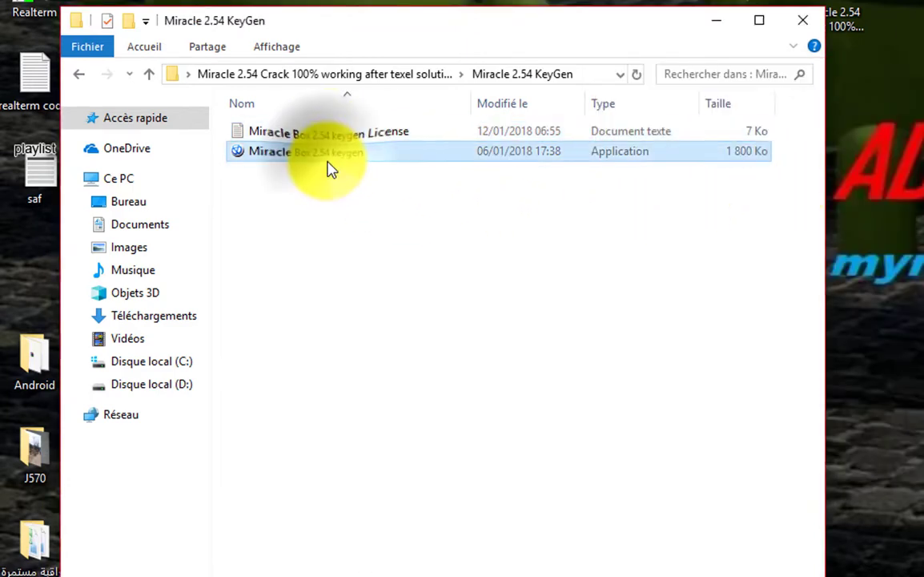
pyautogui.click(301, 161)
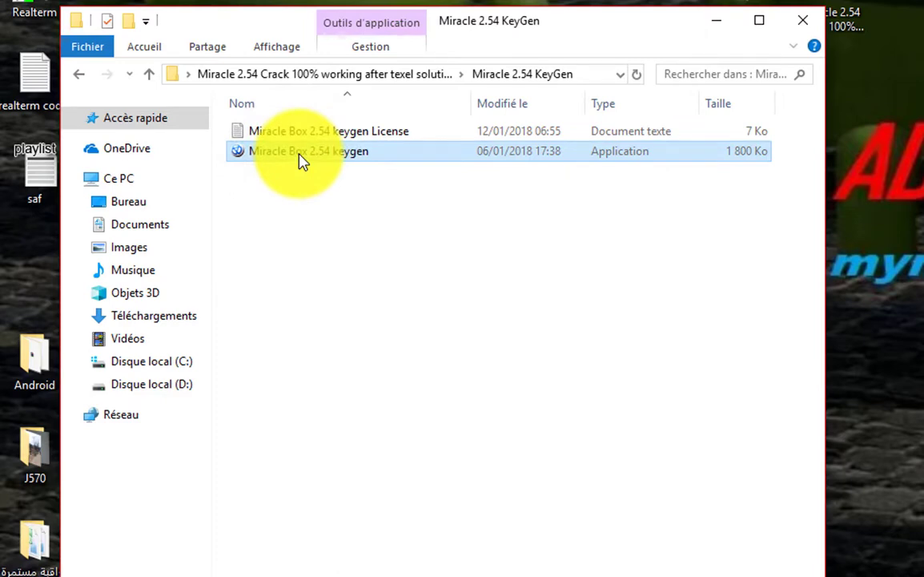
pyautogui.doubleClick(301, 160)
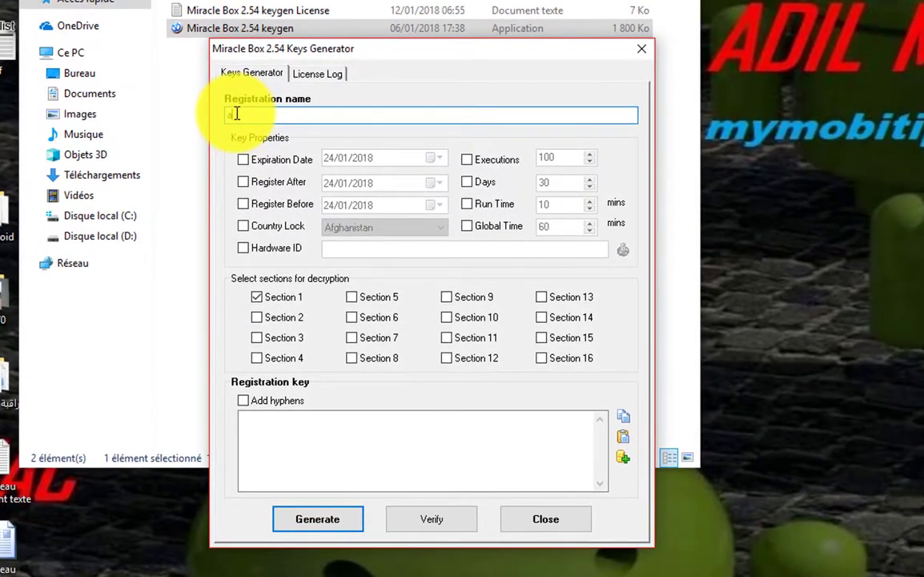
pyautogui.click(244, 249)
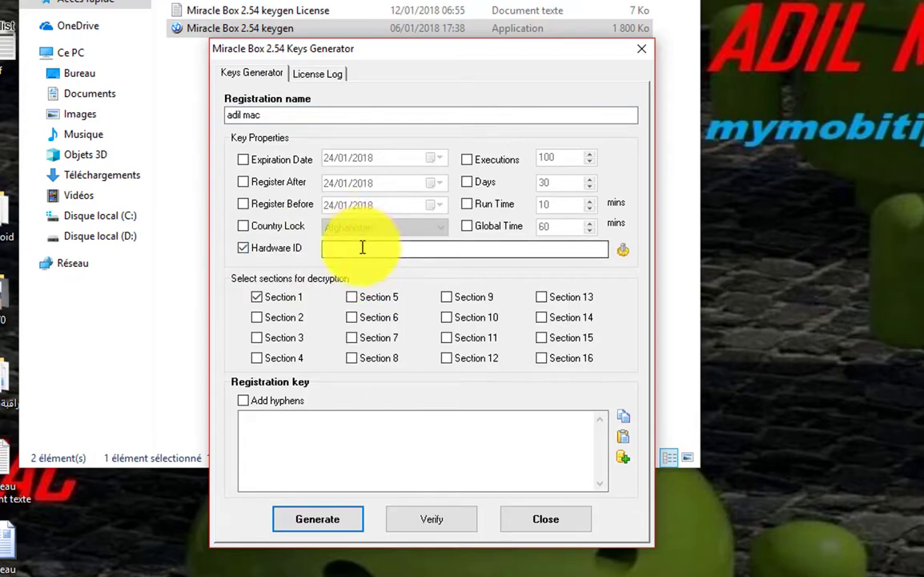
pyautogui.moveTo(409, 53); pyautogui.dragTo(636, 48)
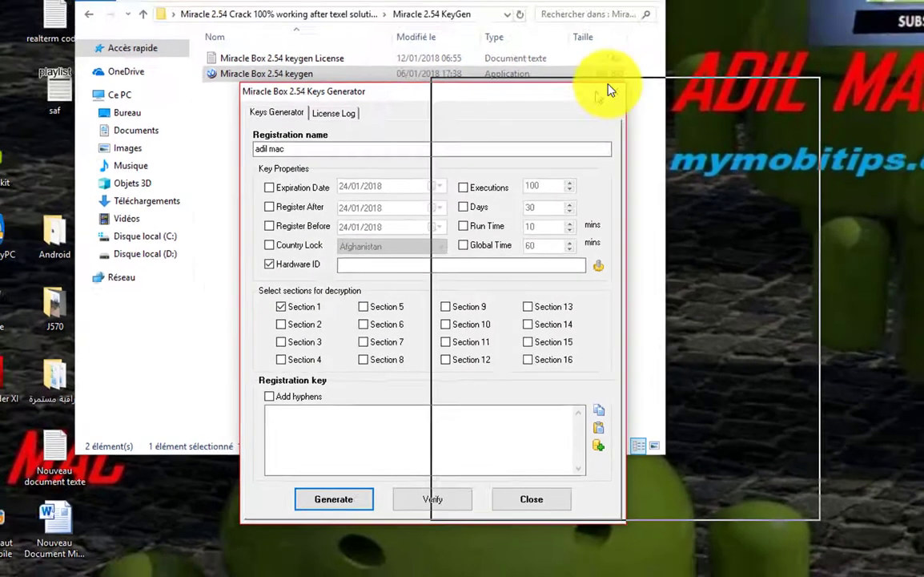
pyautogui.moveTo(608, 90); pyautogui.dragTo(669, 37)
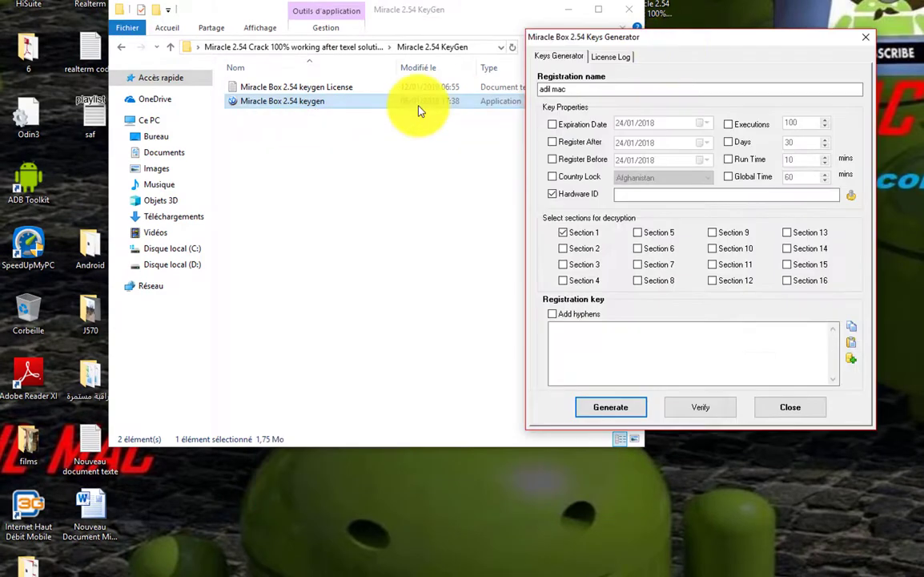
# - Return to the Miracle Box folder and run Miracle Box 2.54 Loader
pyautogui.click(121, 46)
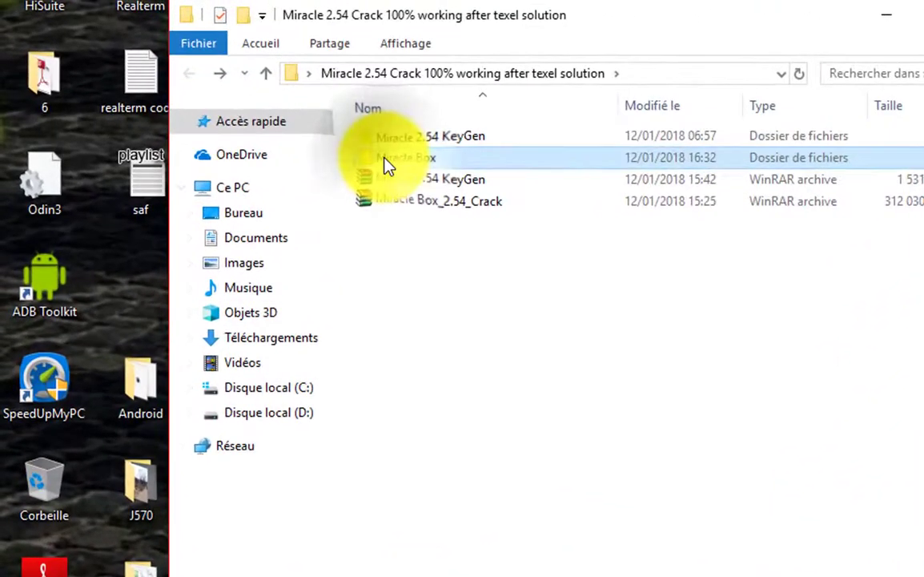
pyautogui.doubleClick(252, 102)
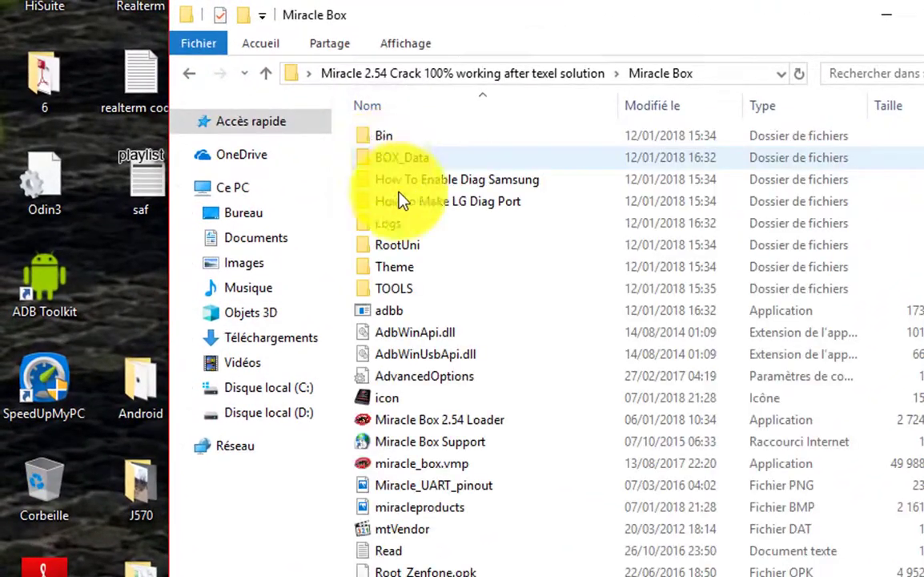
pyautogui.click(439, 419)
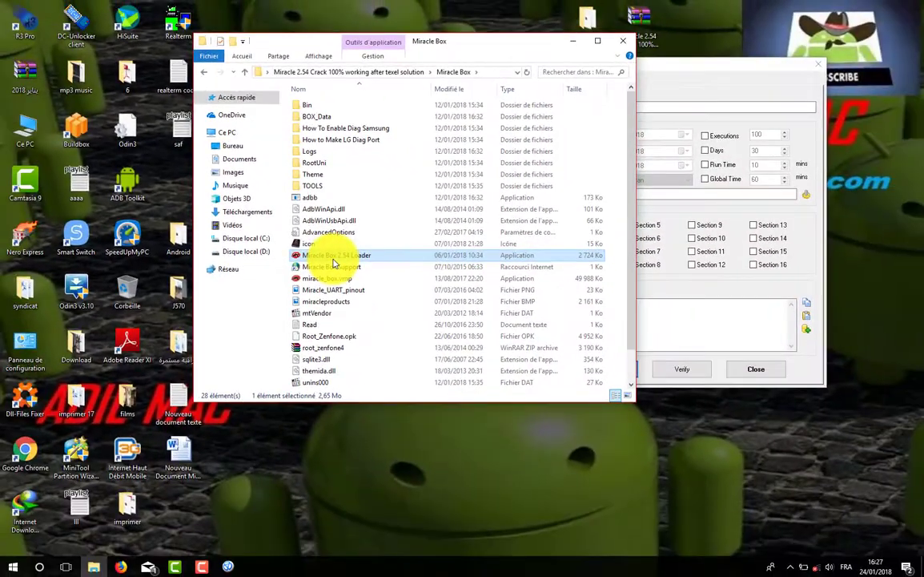
pyautogui.moveTo(473, 42); pyautogui.dragTo(357, 38)
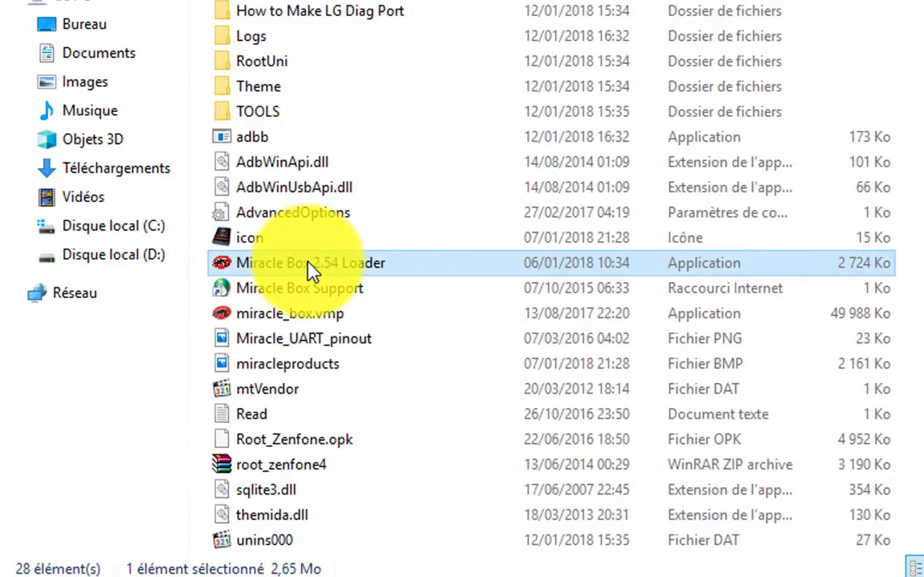
pyautogui.doubleClick(312, 264)
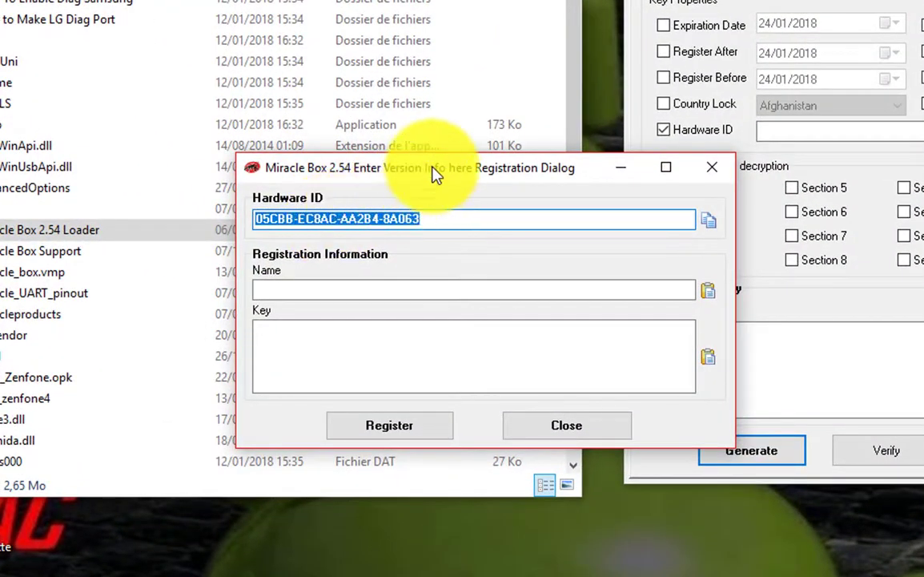
# - Copy the hardware ID from the loader's registration dialog into the key generator's Hardware ID field
pyautogui.moveTo(437, 160); pyautogui.dragTo(314, 40)
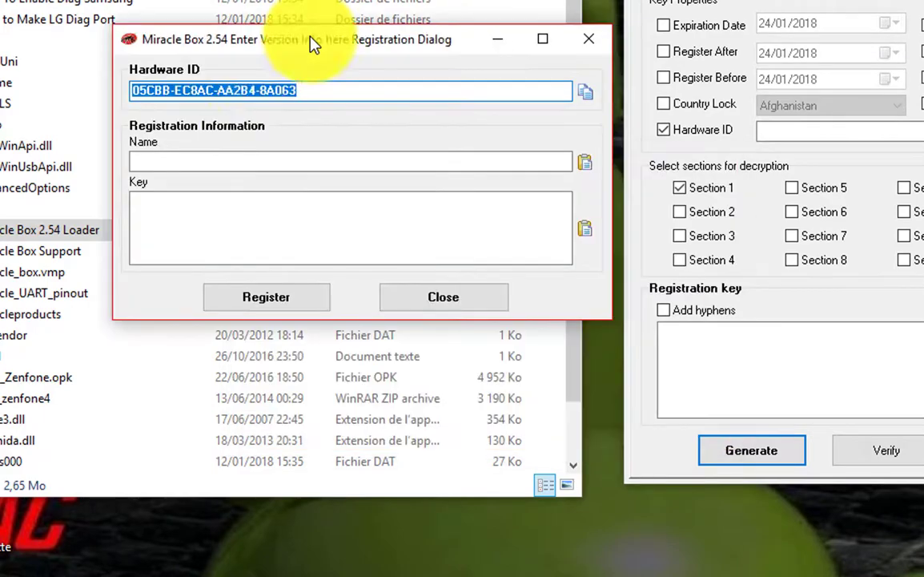
pyautogui.rightClick(227, 90)
pyautogui.click(271, 156)
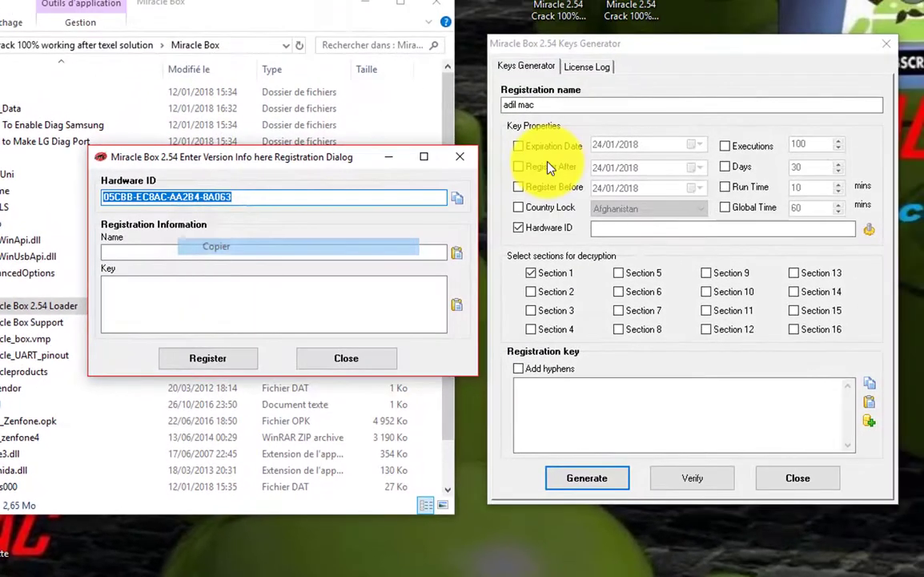
pyautogui.click(640, 231)
pyautogui.rightClick(637, 232)
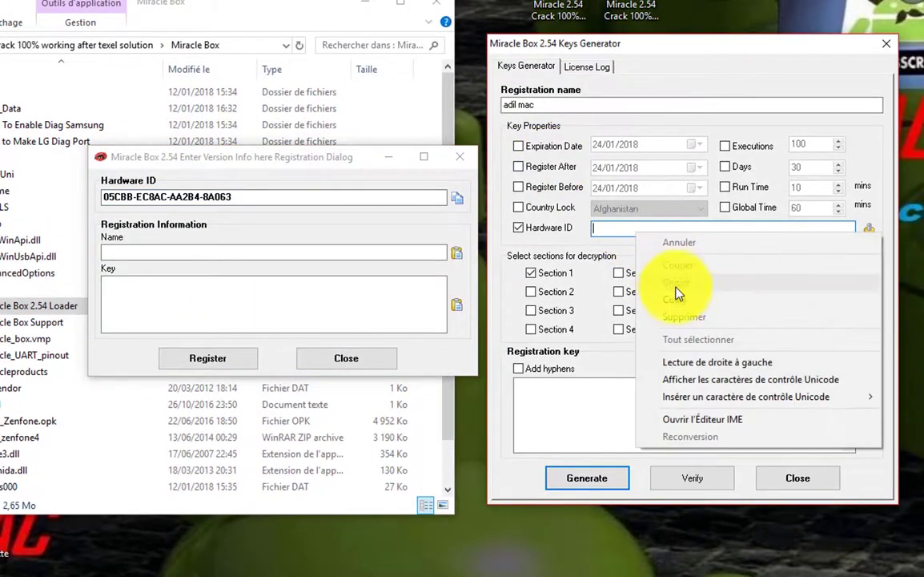
pyautogui.click(678, 301)
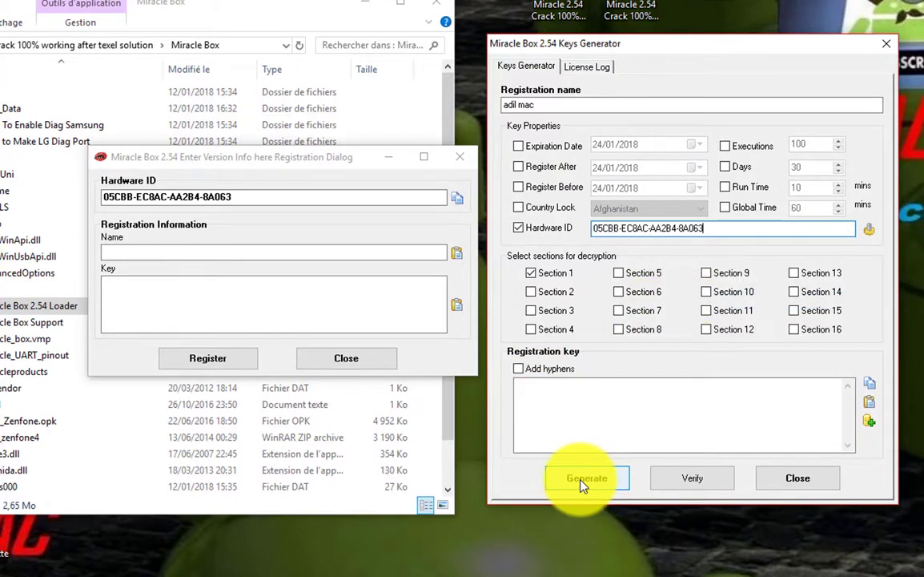
# - Generate the registration key in the key generator and copy the whole key
pyautogui.moveTo(733, 392); pyautogui.dragTo(517, 387)
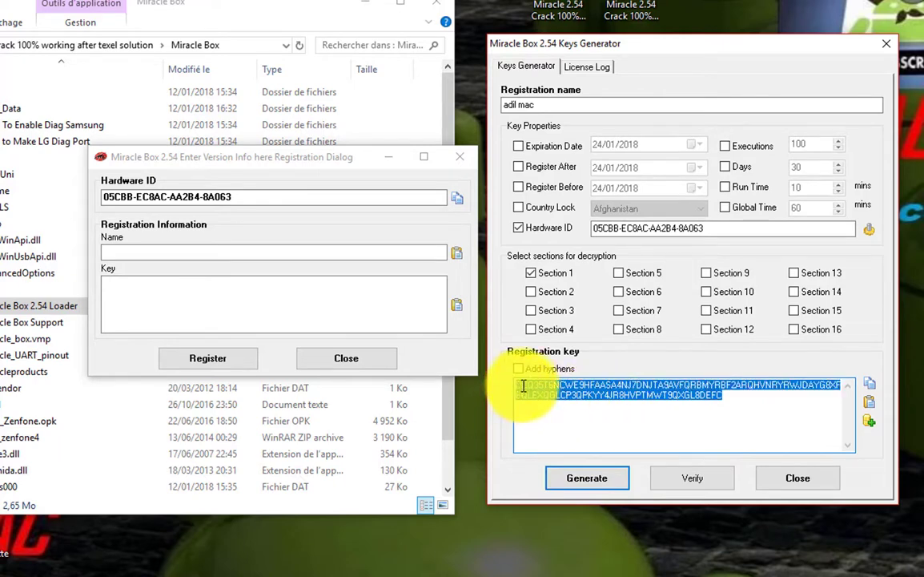
pyautogui.rightClick(526, 386)
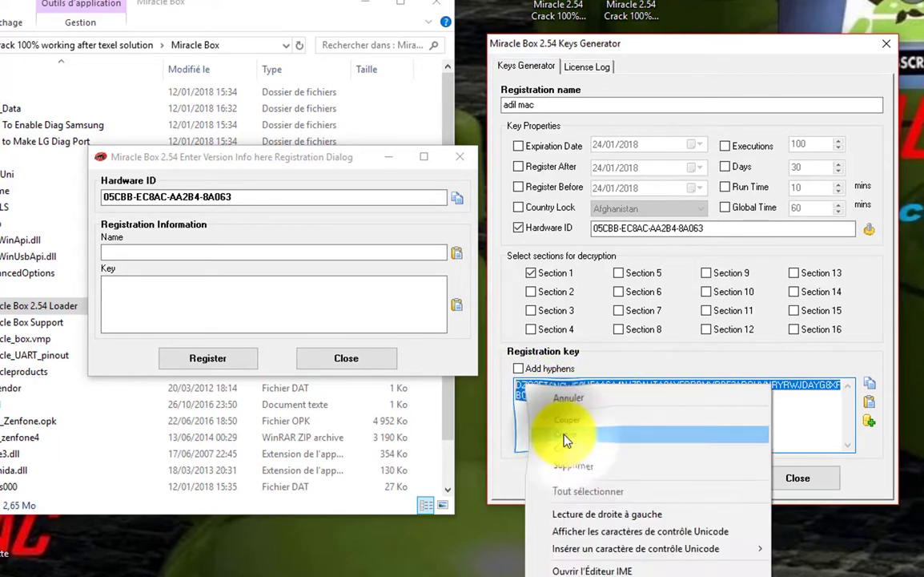
pyautogui.click(564, 437)
# - Enter the registration name and paste the registration key in the loader's registration dialog, and register it
pyautogui.click(216, 305)
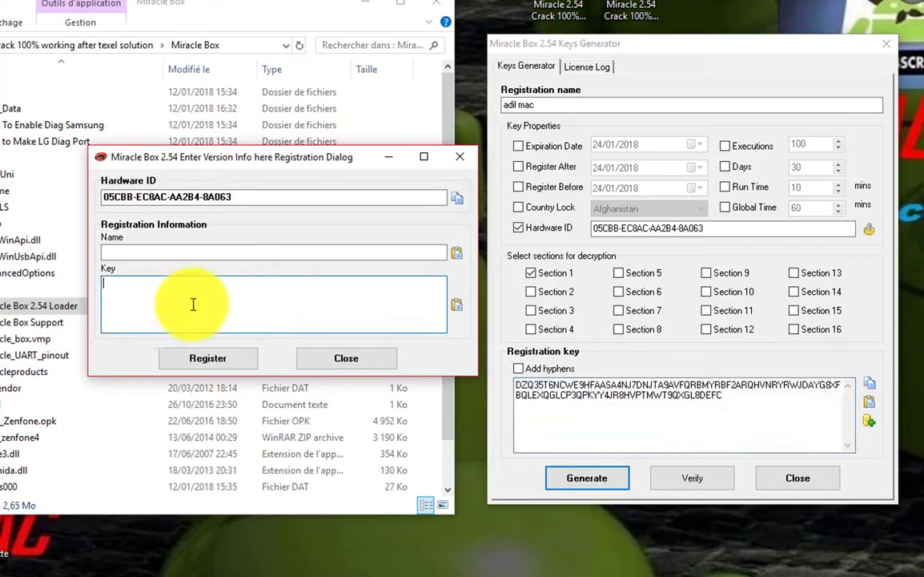
pyautogui.click(138, 251)
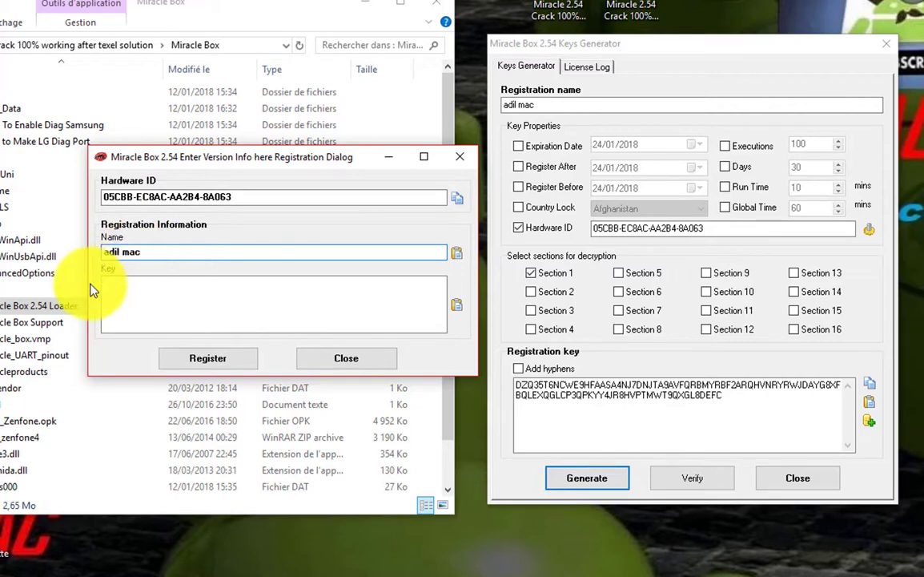
pyautogui.click(128, 295)
pyautogui.rightClick(128, 296)
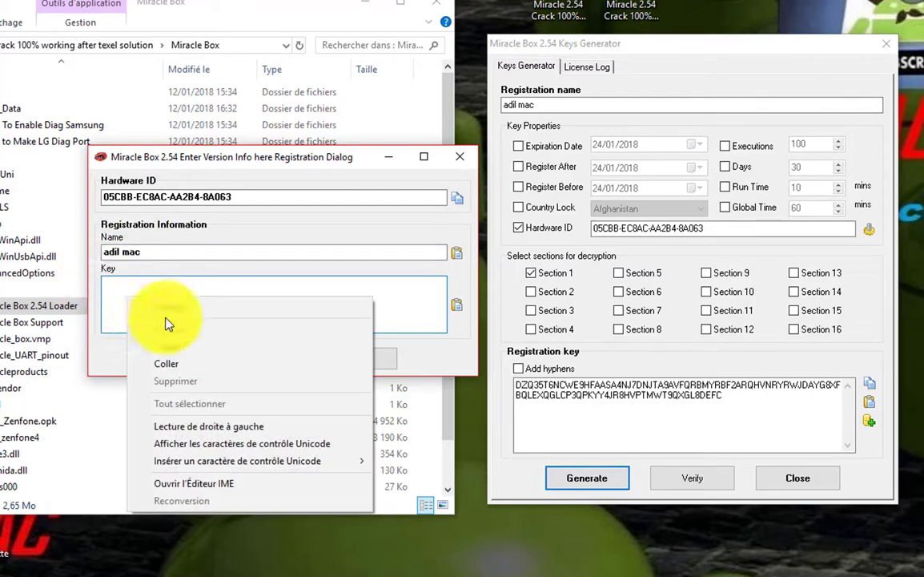
pyautogui.click(168, 363)
pyautogui.click(210, 359)
pyautogui.click(210, 359)
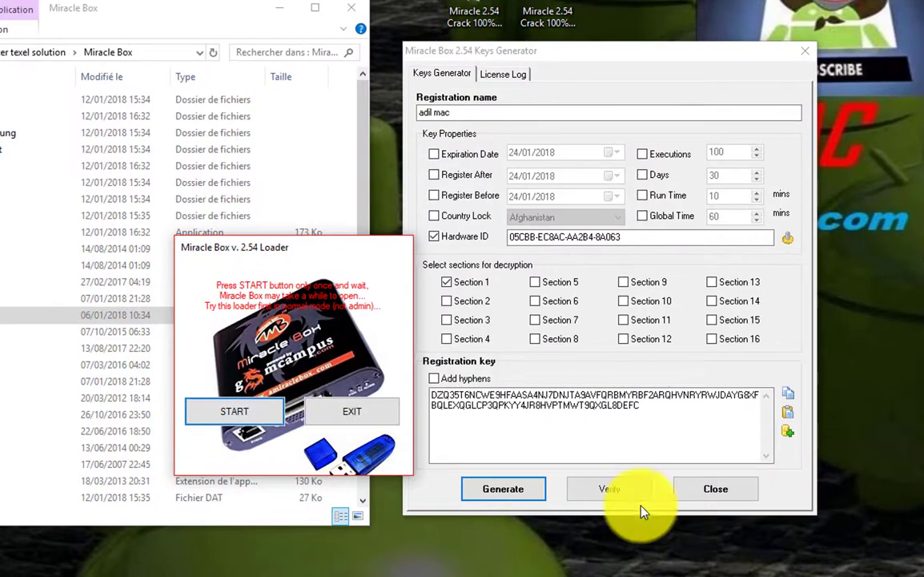
# - Close the key generator and start Miracle Box from its loader, clearing the folder window out of the way
pyautogui.click(706, 496)
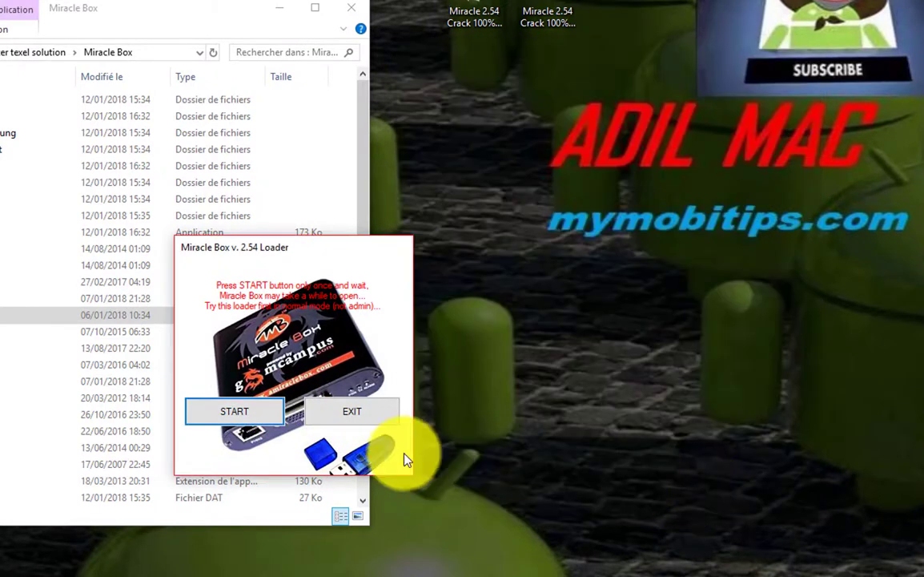
pyautogui.click(226, 415)
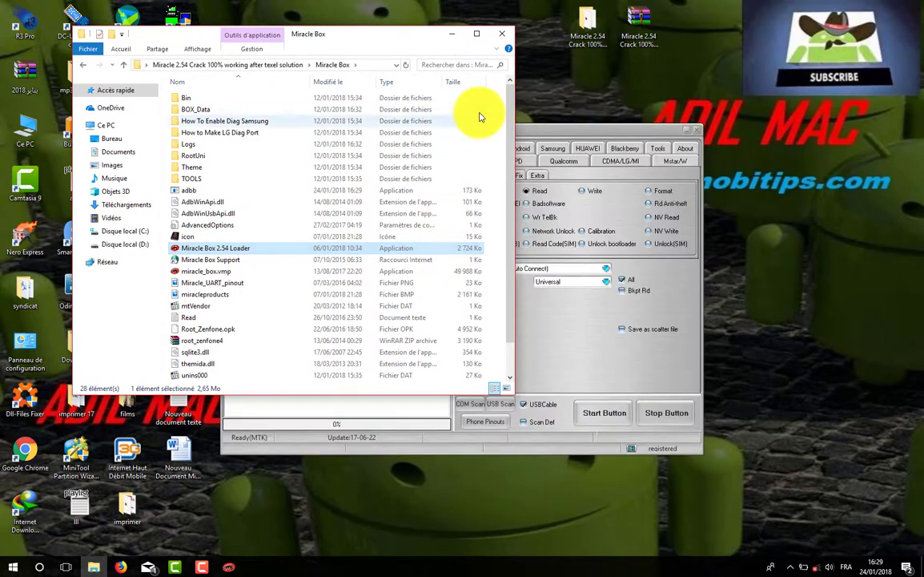
pyautogui.click(452, 35)
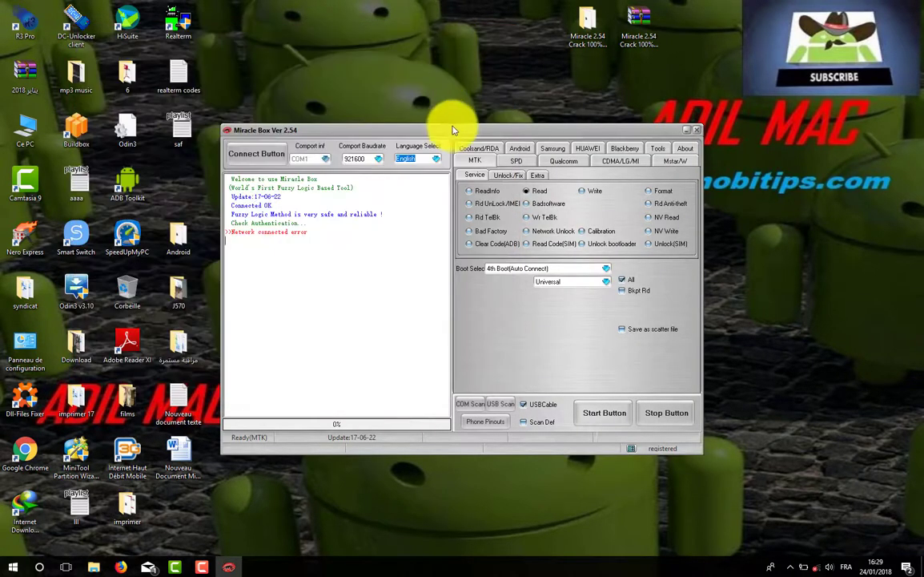
pyautogui.moveTo(452, 130); pyautogui.dragTo(435, 52)
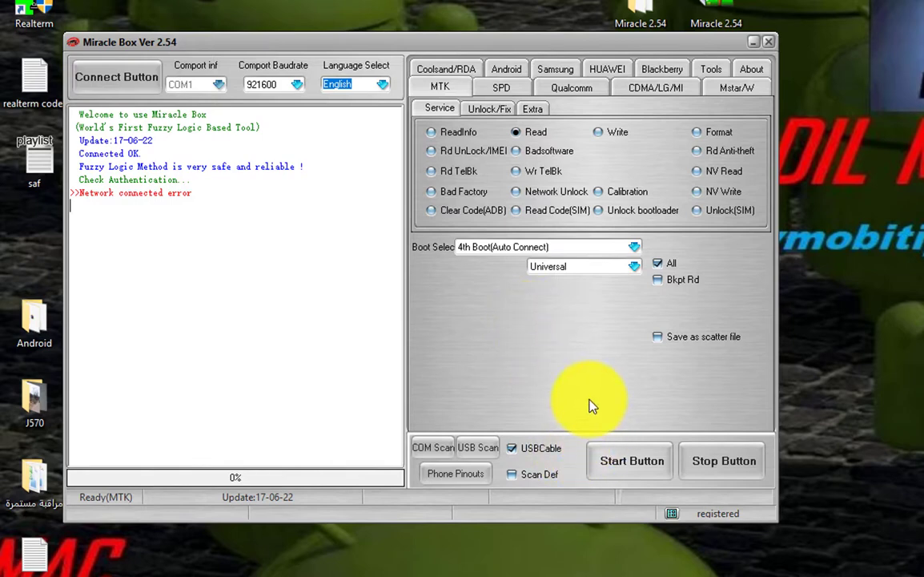
# - Try to start the MTK Read service with 4th Boot(Auto Connect) and dismiss the error dialog
pyautogui.click(611, 462)
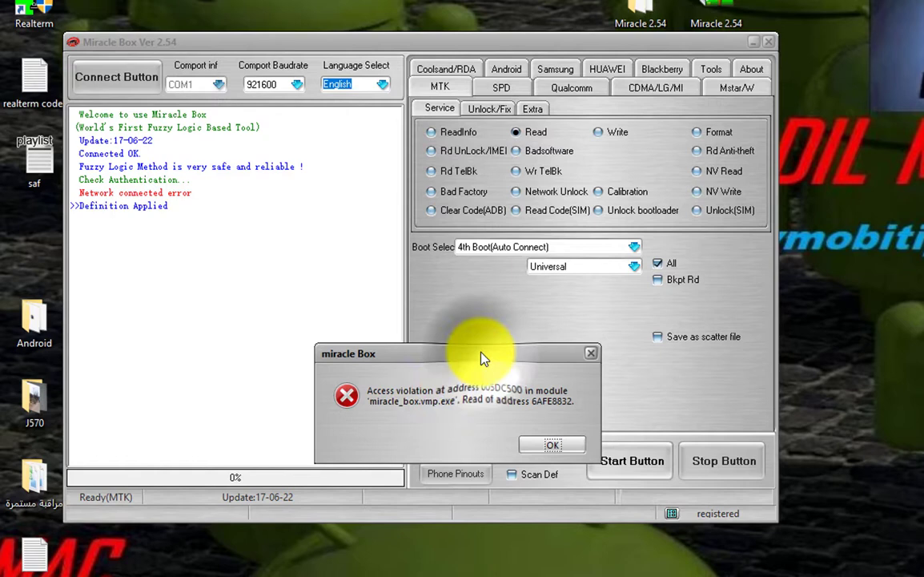
pyautogui.moveTo(483, 354); pyautogui.dragTo(522, 163)
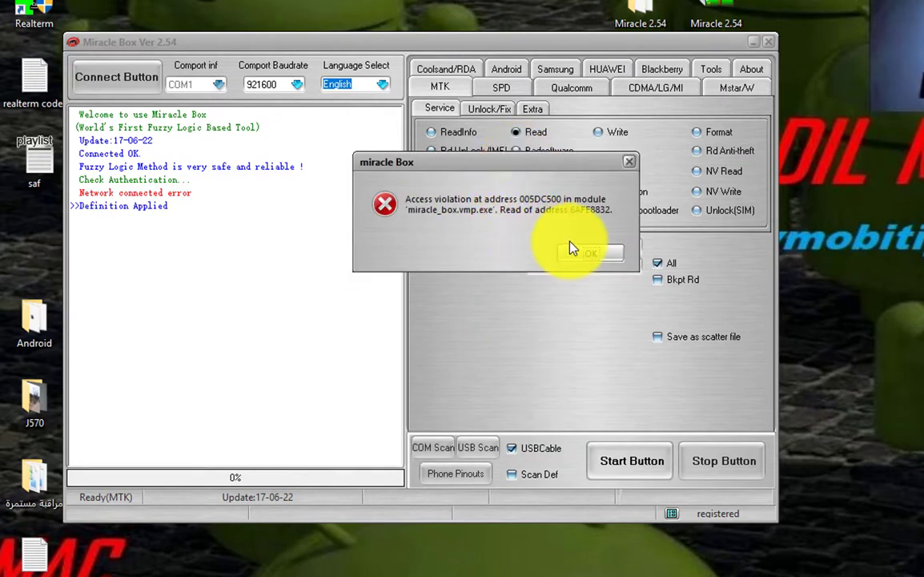
pyautogui.click(585, 255)
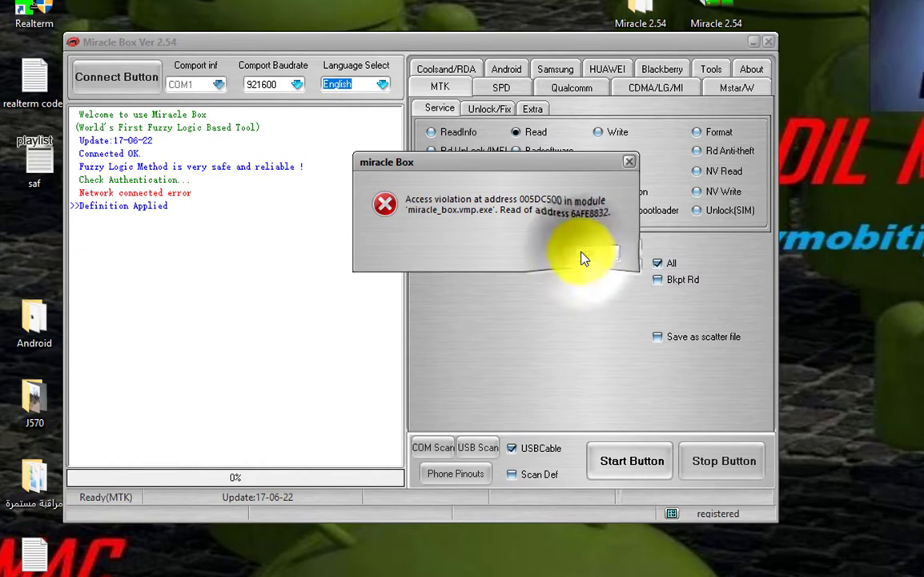
pyautogui.click(585, 255)
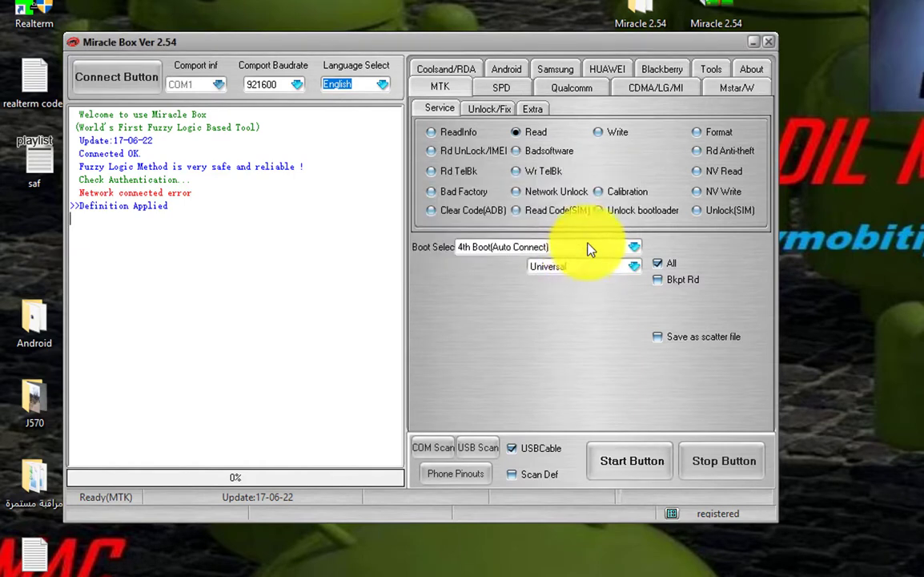
# - Exit Miracle Box, confirming the closing of the program and of its crash dialog
pyautogui.click(769, 41)
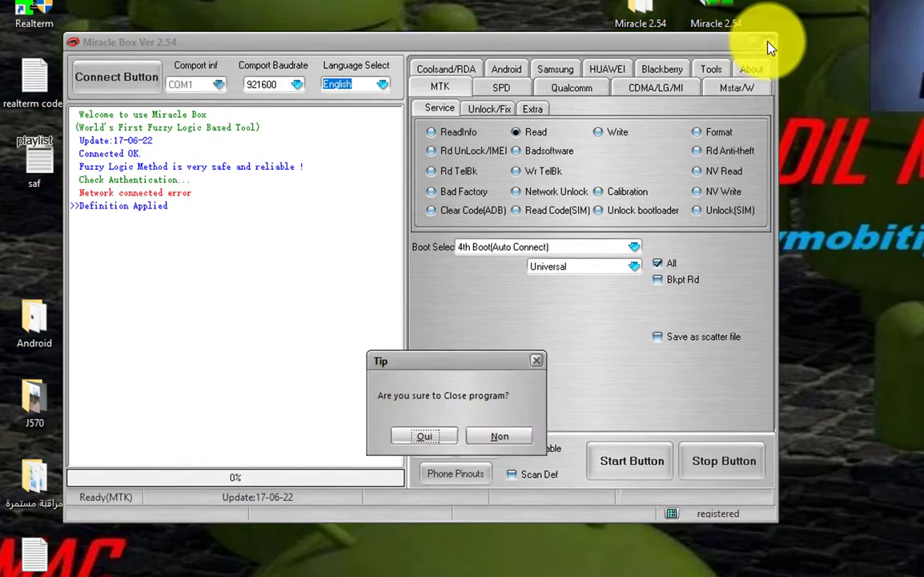
pyautogui.click(425, 438)
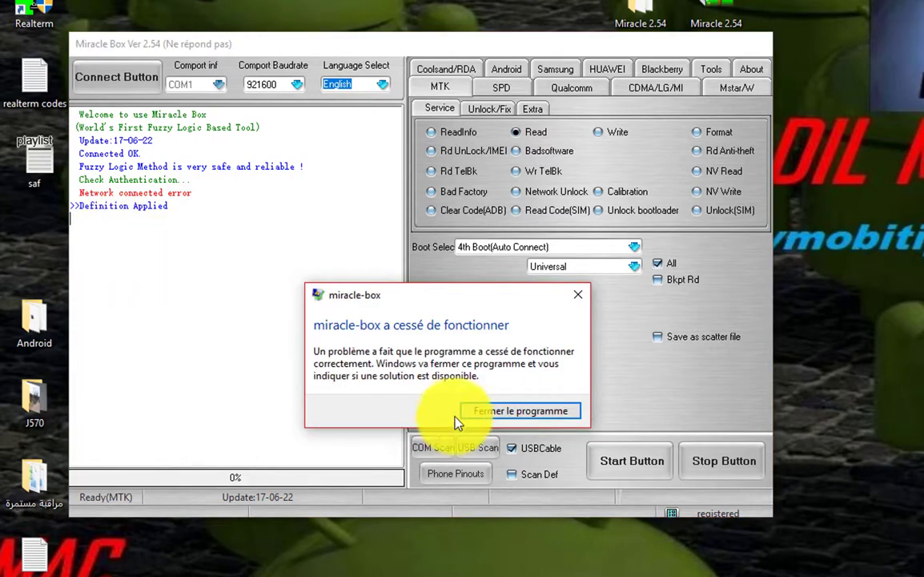
pyautogui.click(512, 409)
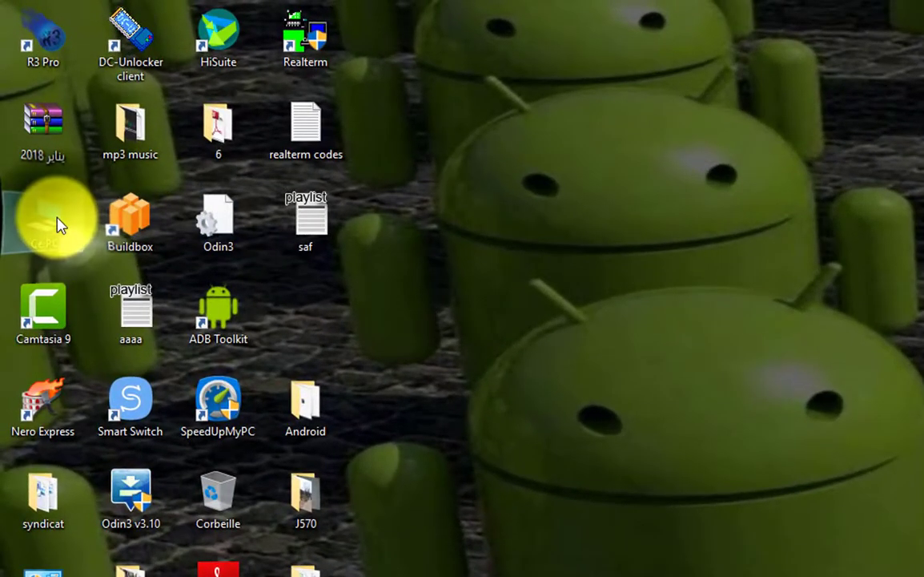
# - Open the Windows performance options through the properties of Ce PC and enable data execution prevention for all programs except selected ones
pyautogui.rightClick(37, 143)
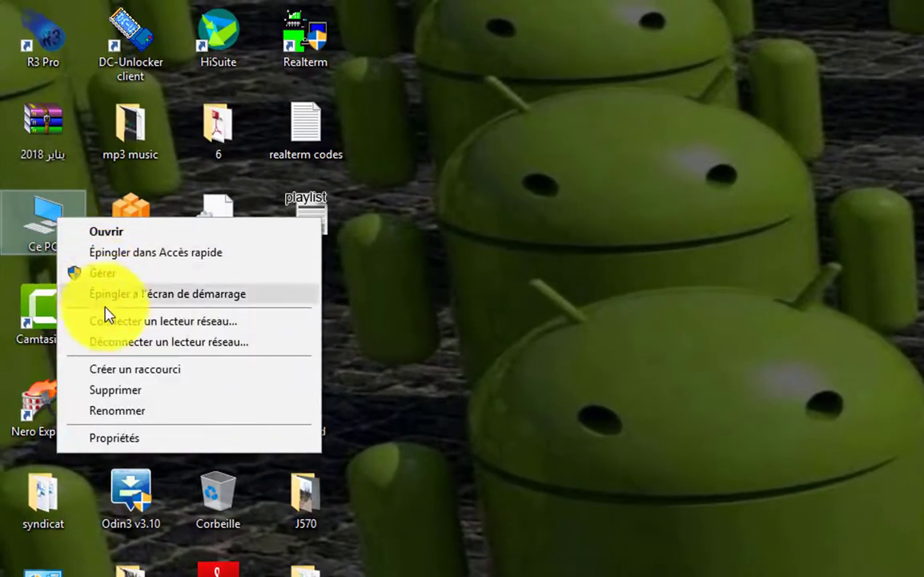
pyautogui.click(113, 439)
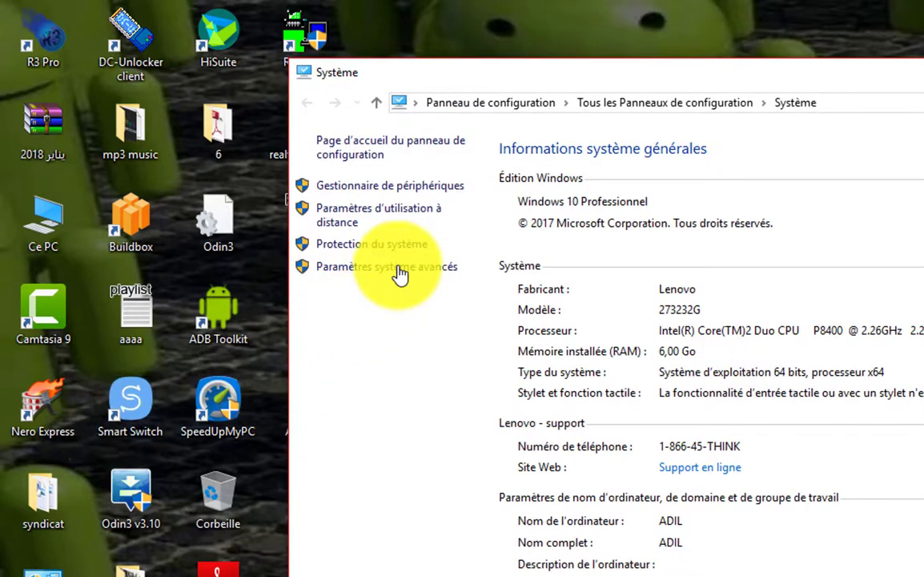
pyautogui.click(401, 266)
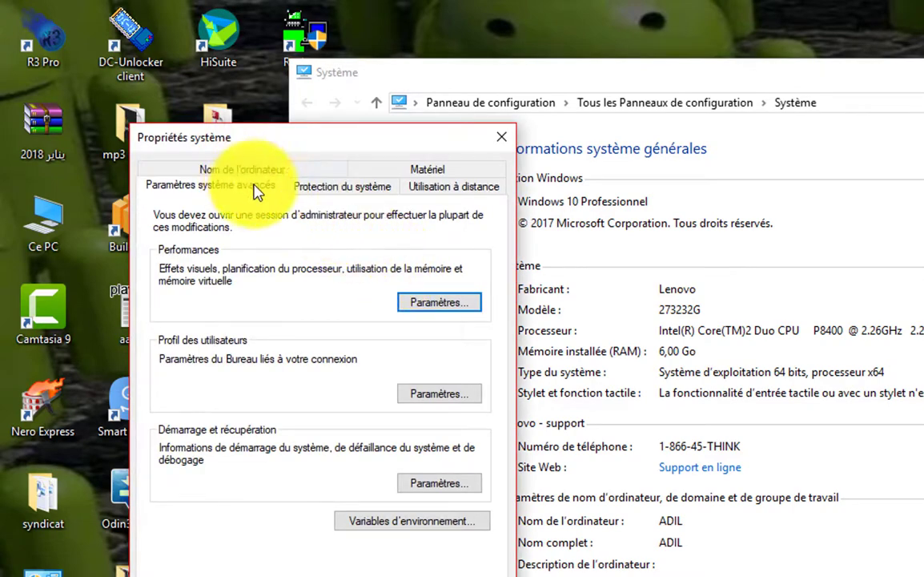
pyautogui.click(434, 308)
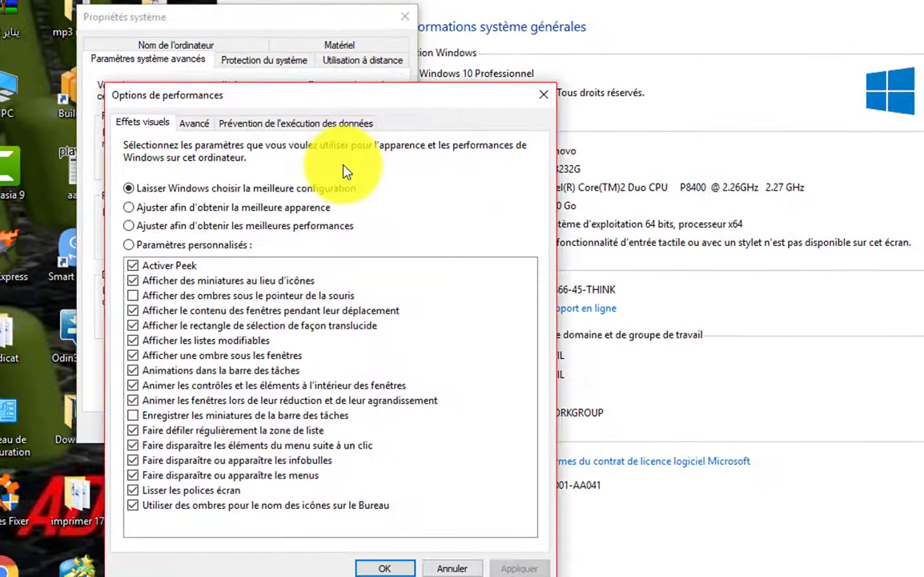
pyautogui.click(304, 125)
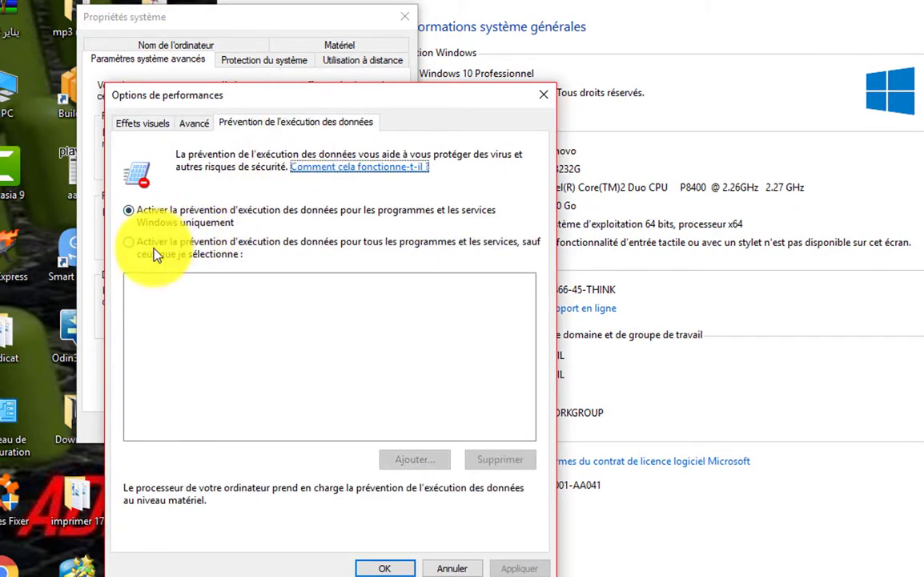
pyautogui.click(129, 242)
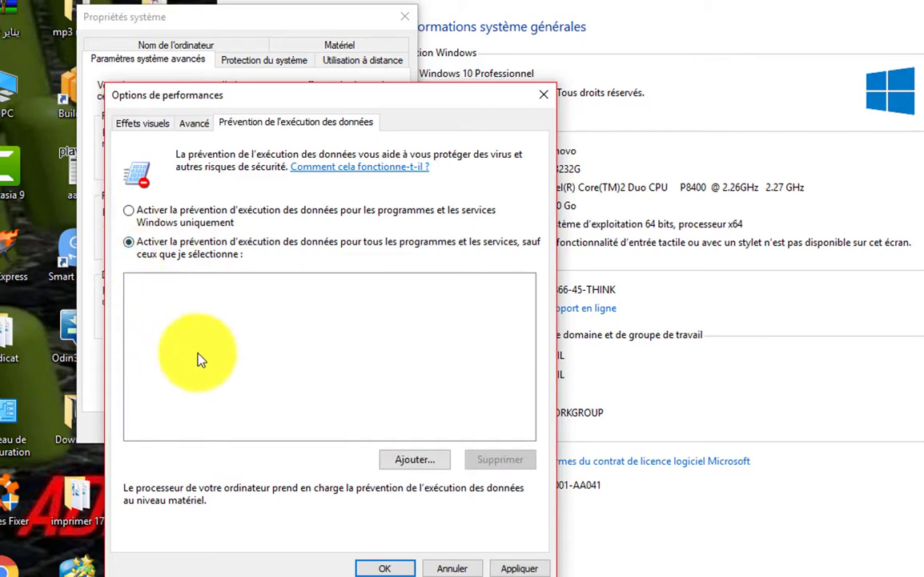
# - Add Miracle Box 2.54 Loader, from the Miracle Box folder inside the desktop's Miracle 2.54 Crack folder, as a data execution prevention exception
pyautogui.click(406, 463)
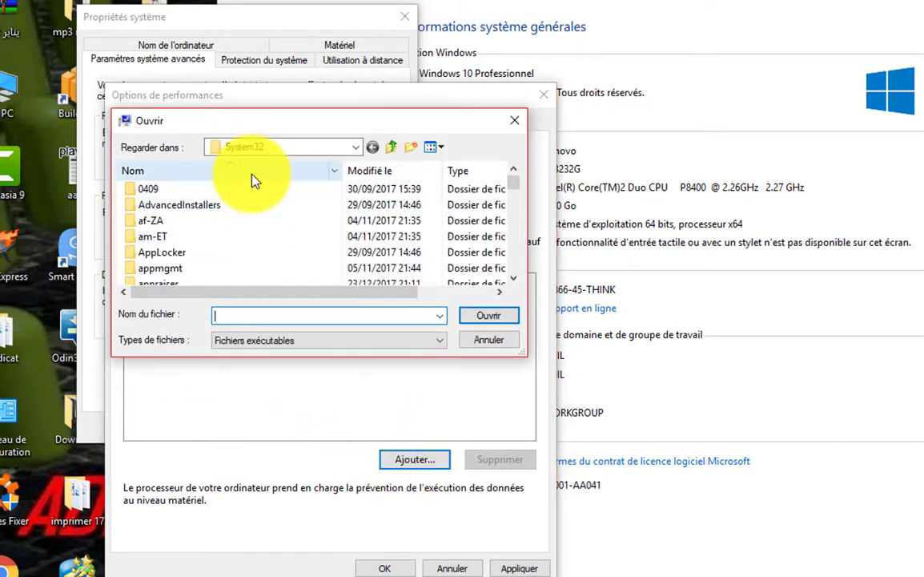
pyautogui.click(390, 148)
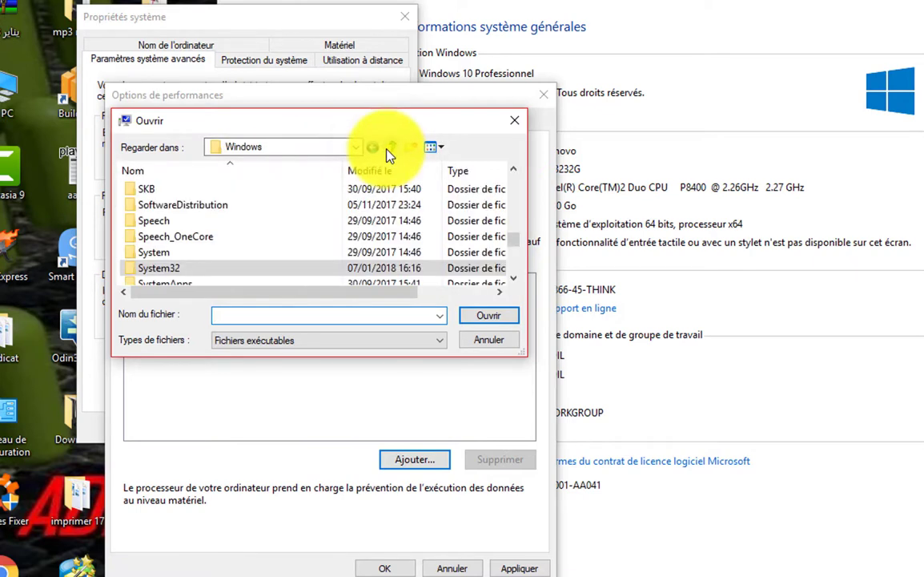
pyautogui.click(388, 151)
pyautogui.click(388, 151)
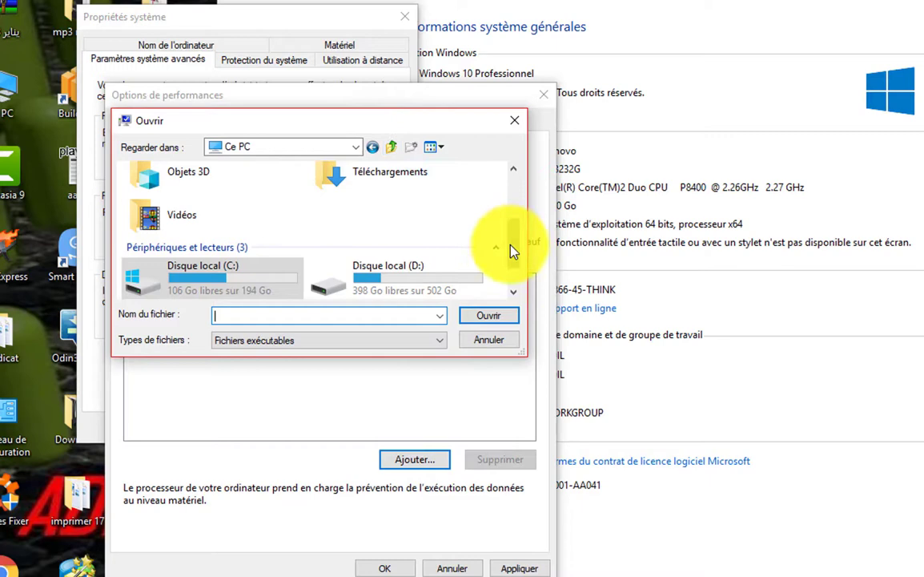
pyautogui.moveTo(512, 247); pyautogui.dragTo(519, 197)
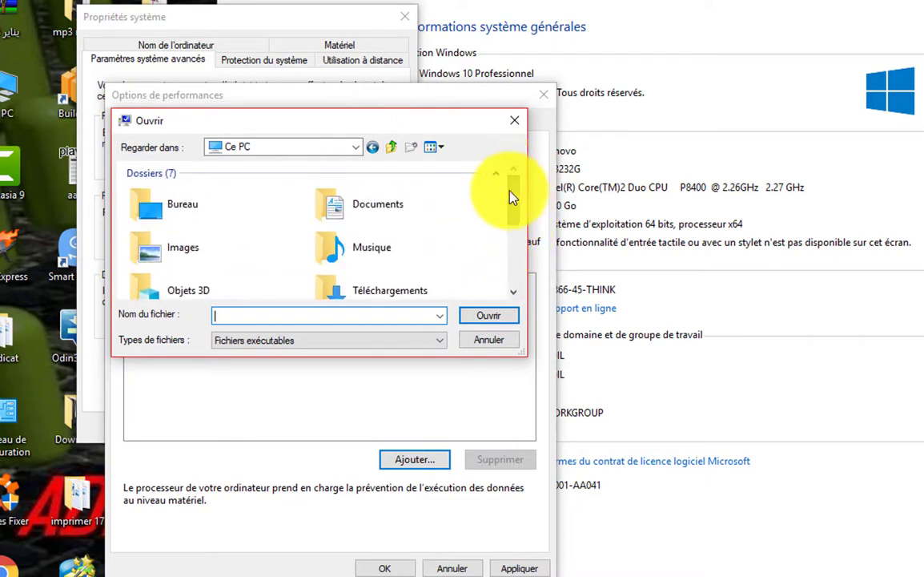
pyautogui.doubleClick(258, 217)
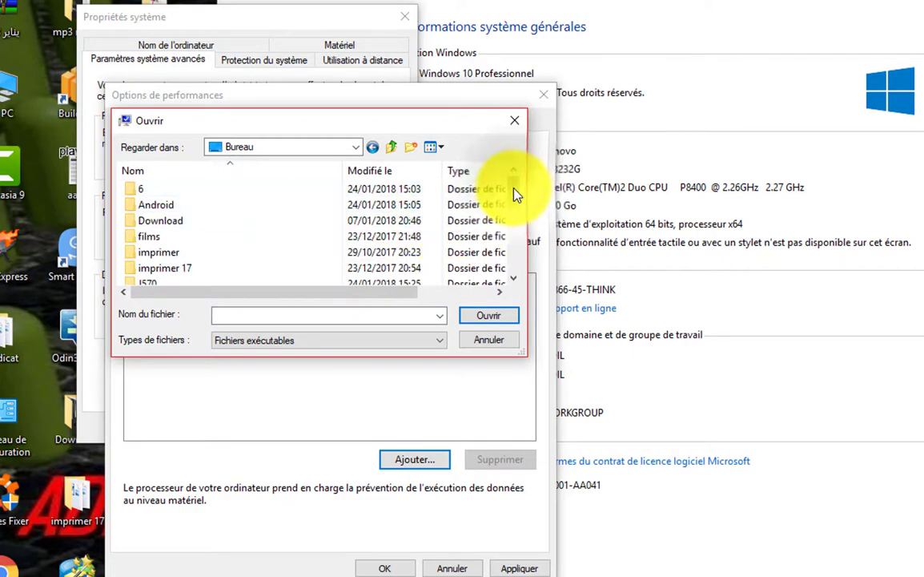
pyautogui.scroll(-1, 512, 196)
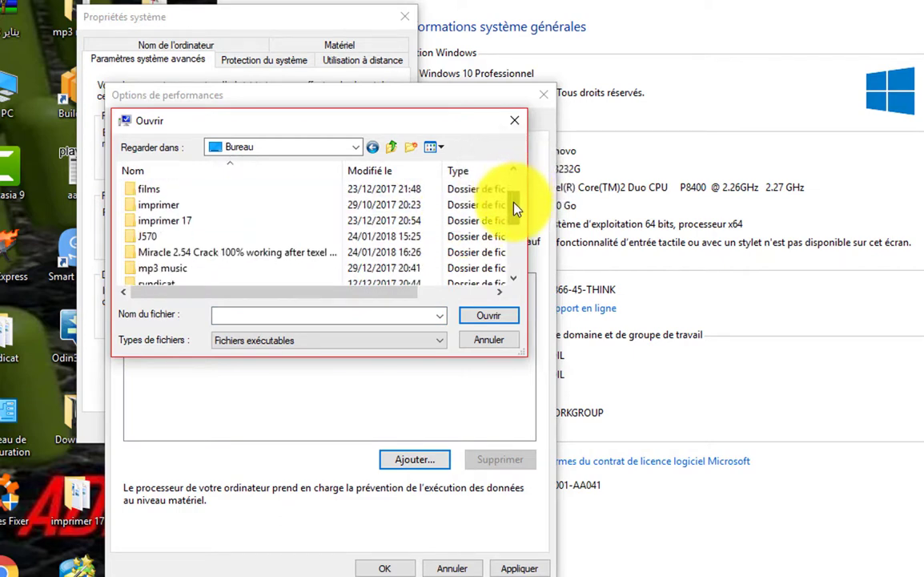
pyautogui.doubleClick(300, 253)
pyautogui.doubleClick(172, 205)
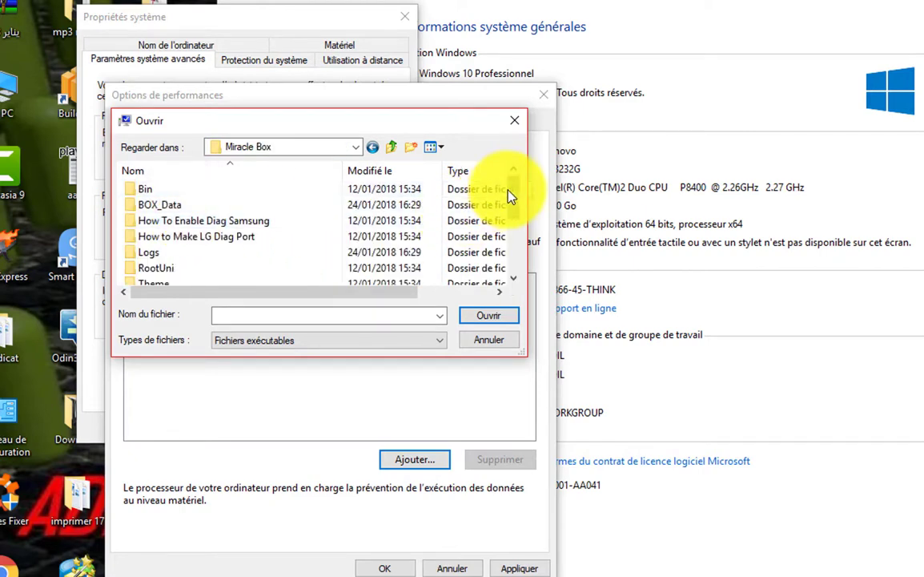
pyautogui.moveTo(513, 207); pyautogui.dragTo(518, 233)
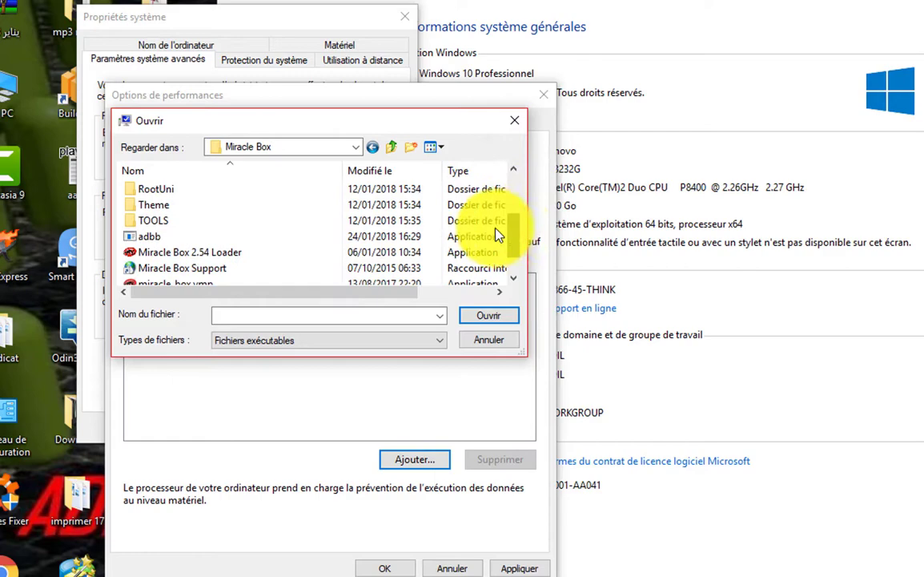
pyautogui.click(245, 254)
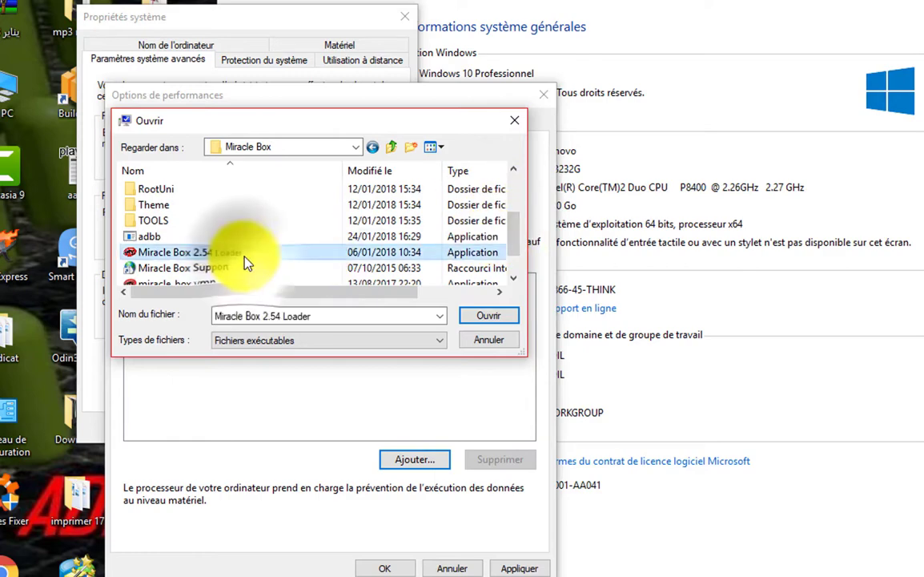
pyautogui.click(488, 317)
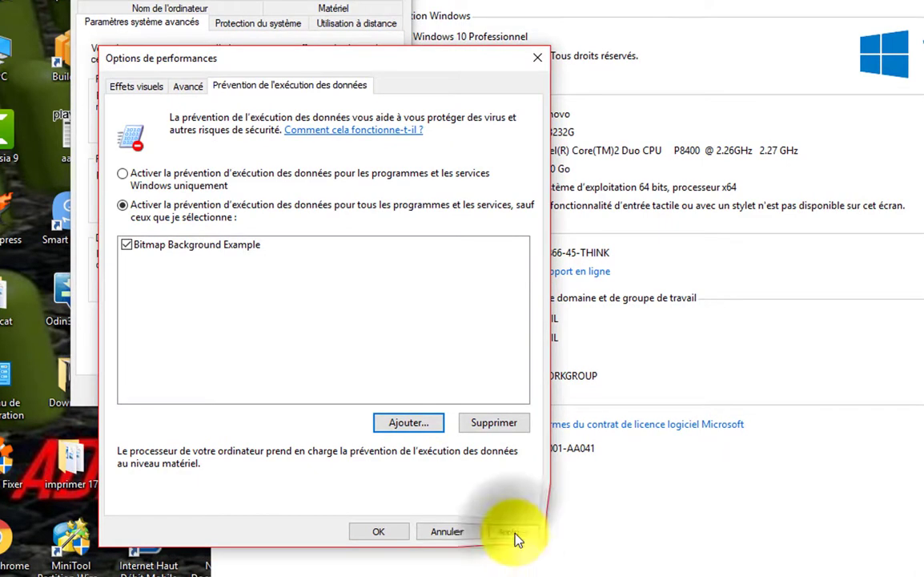
# - Apply the data execution prevention exception, acknowledge the restart notice, and close the performance, system properties and system information windows
pyautogui.click(513, 535)
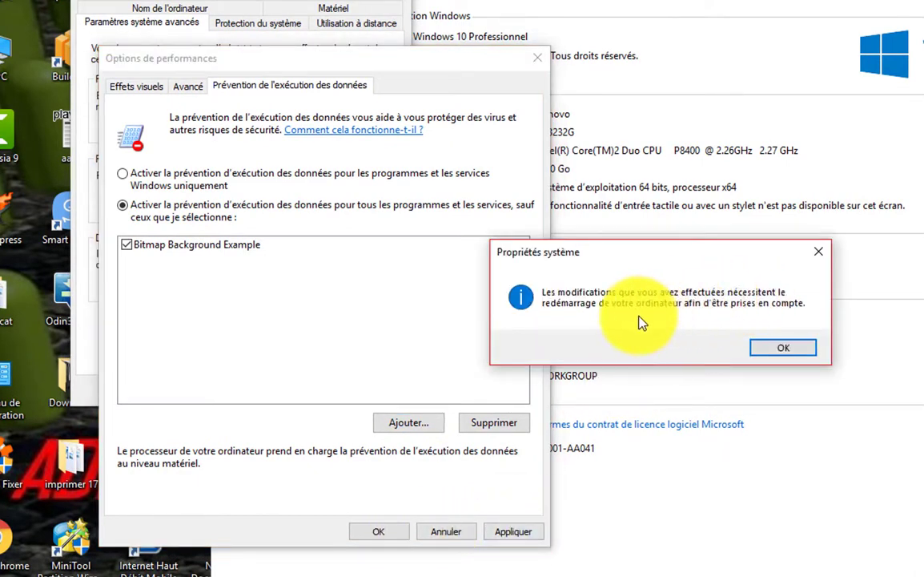
pyautogui.click(775, 351)
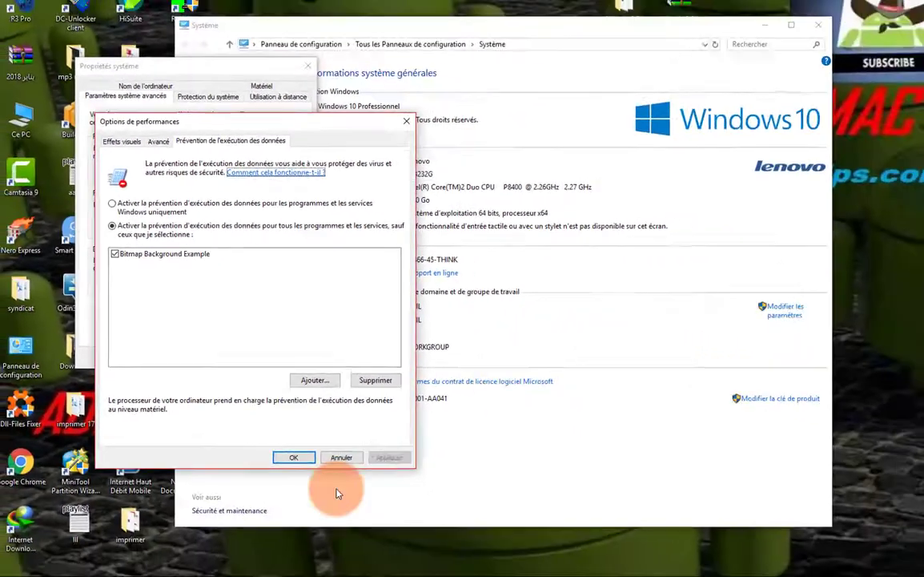
pyautogui.click(379, 531)
pyautogui.click(279, 350)
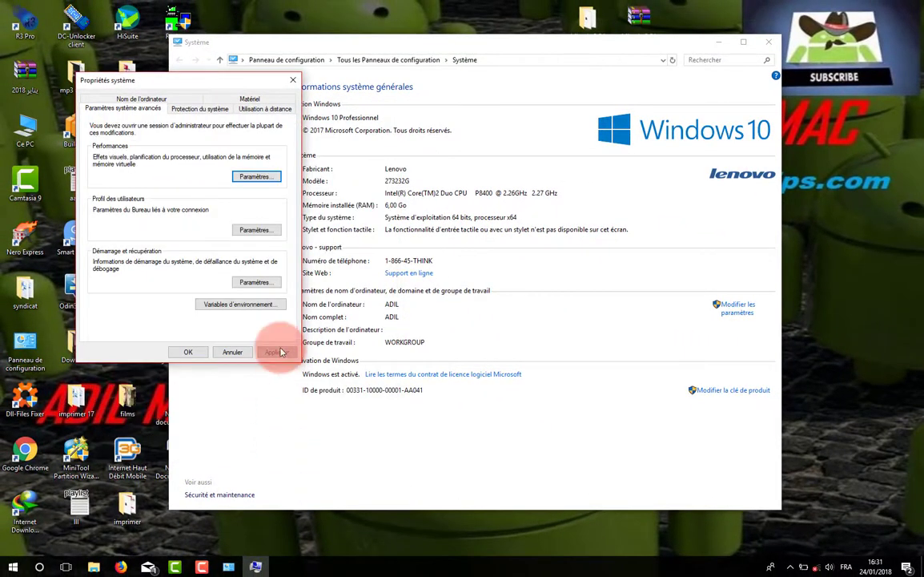
pyautogui.click(190, 351)
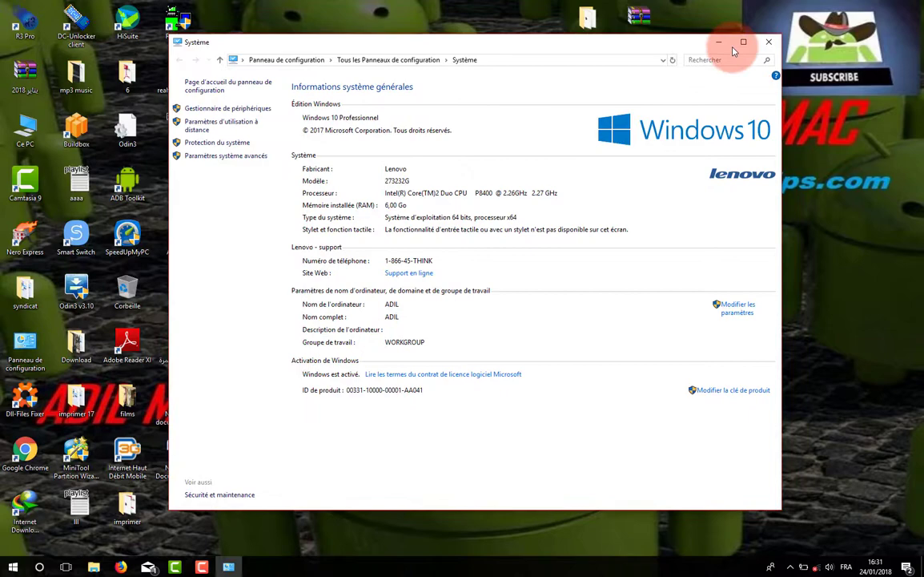
pyautogui.click(766, 42)
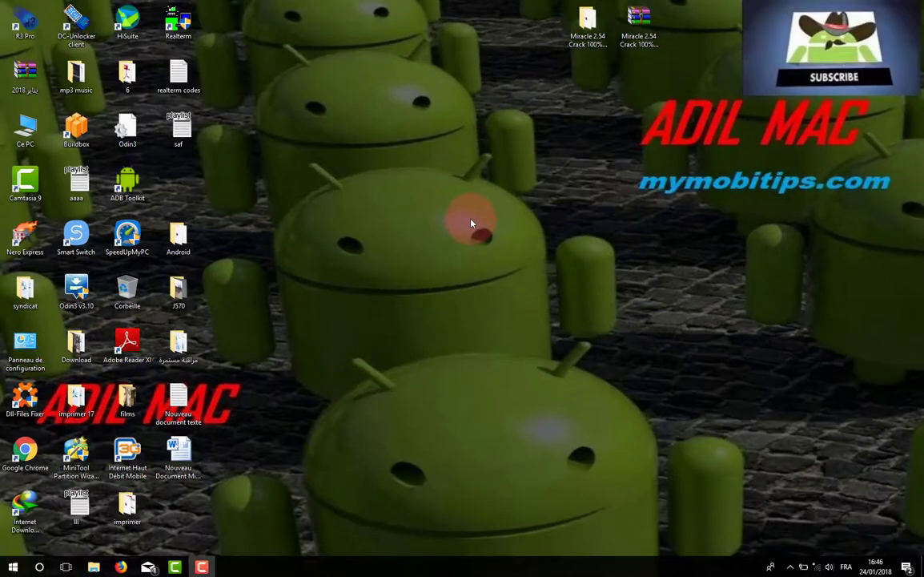
# - Switch to the Windows Defender security center and open the exclusions list in its virus and threat protection settings
pyautogui.click(791, 567)
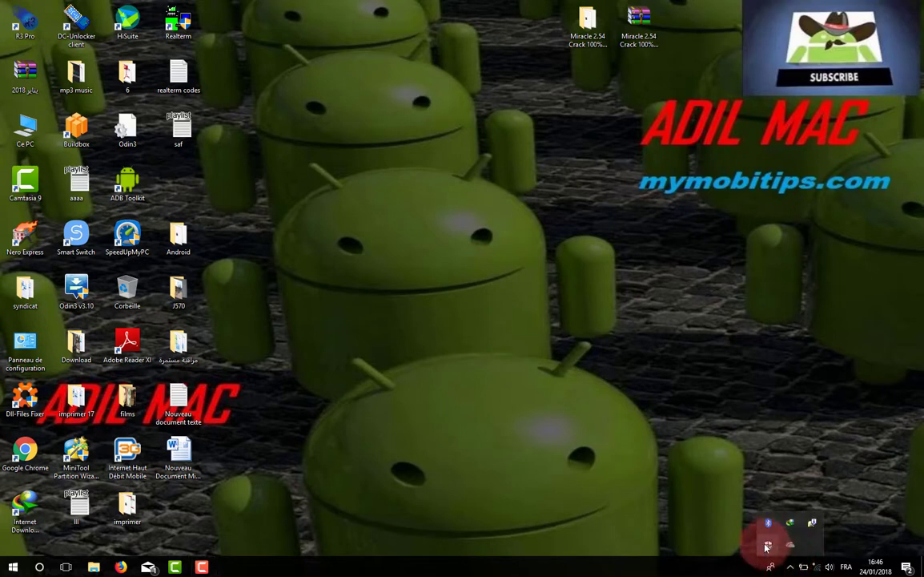
pyautogui.click(767, 547)
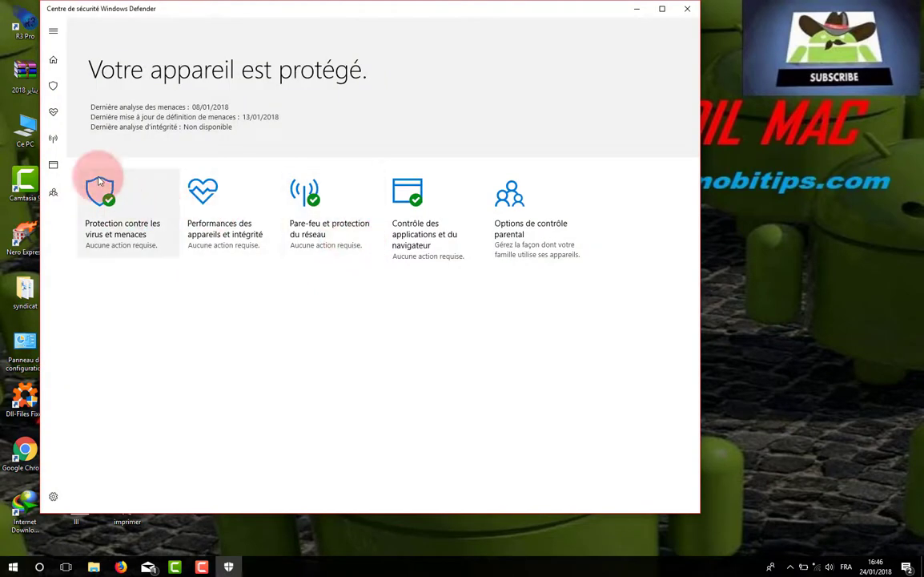
pyautogui.click(55, 87)
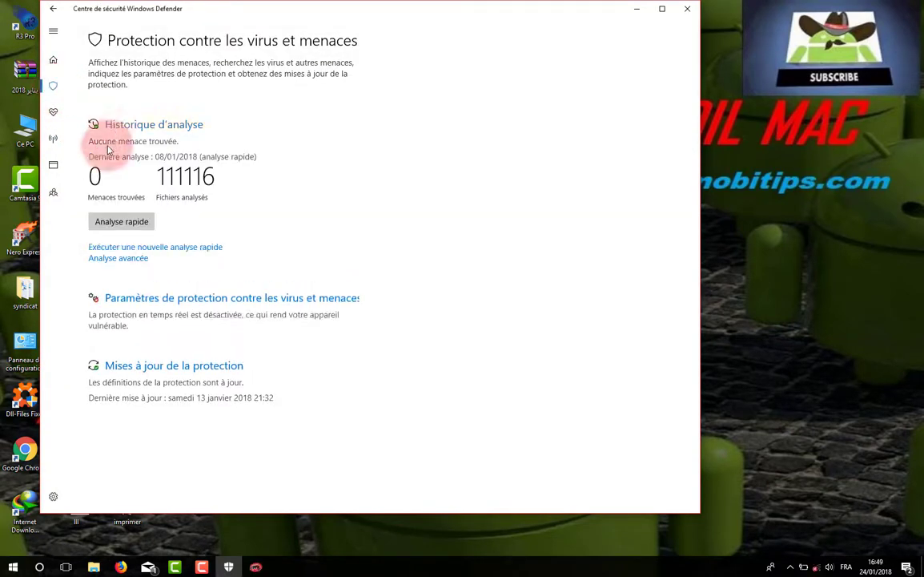
pyautogui.click(185, 301)
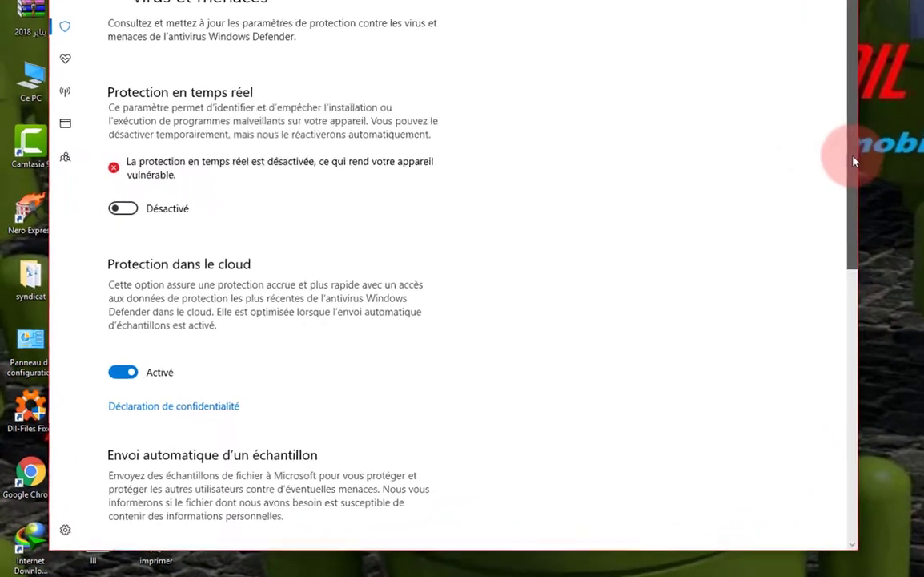
pyautogui.moveTo(854, 160); pyautogui.dragTo(883, 408)
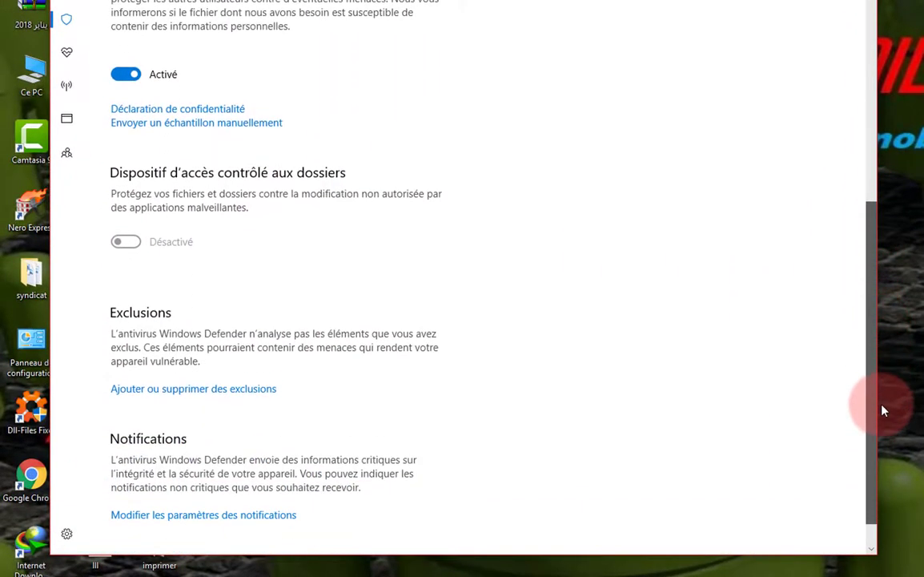
pyautogui.click(208, 397)
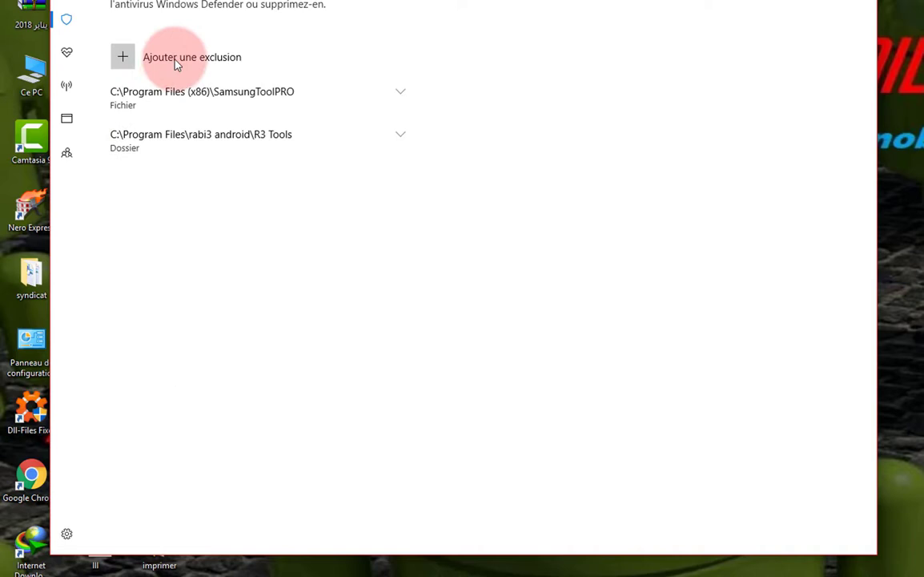
# - Add the Miracle Box folder inside the desktop's Miracle 2.54 Crack folder as a Defender folder exclusion, authorizing the change
pyautogui.click(122, 56)
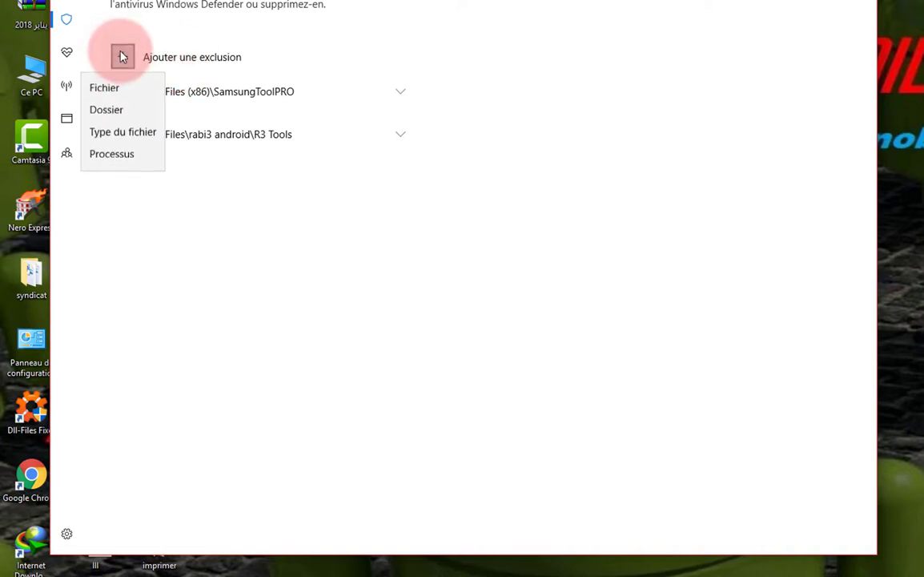
pyautogui.click(107, 113)
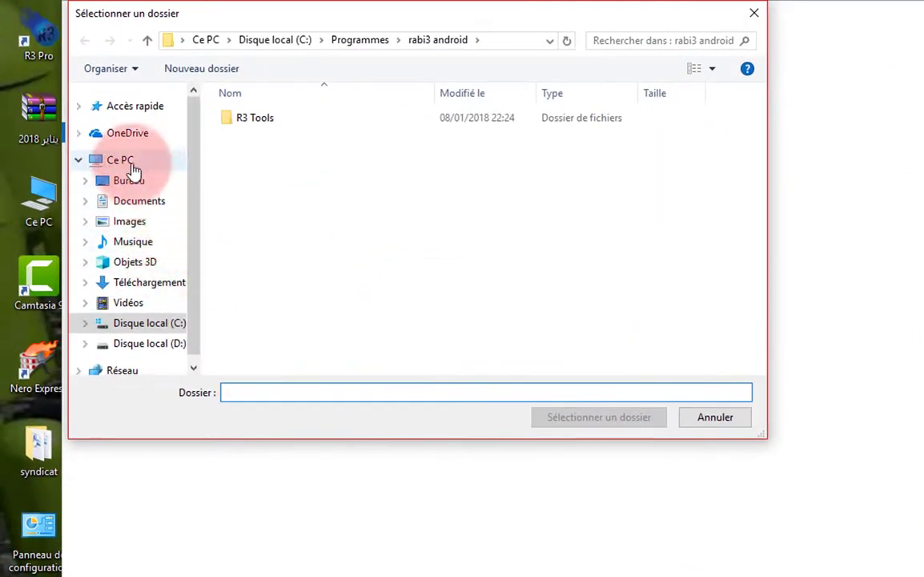
pyautogui.click(137, 187)
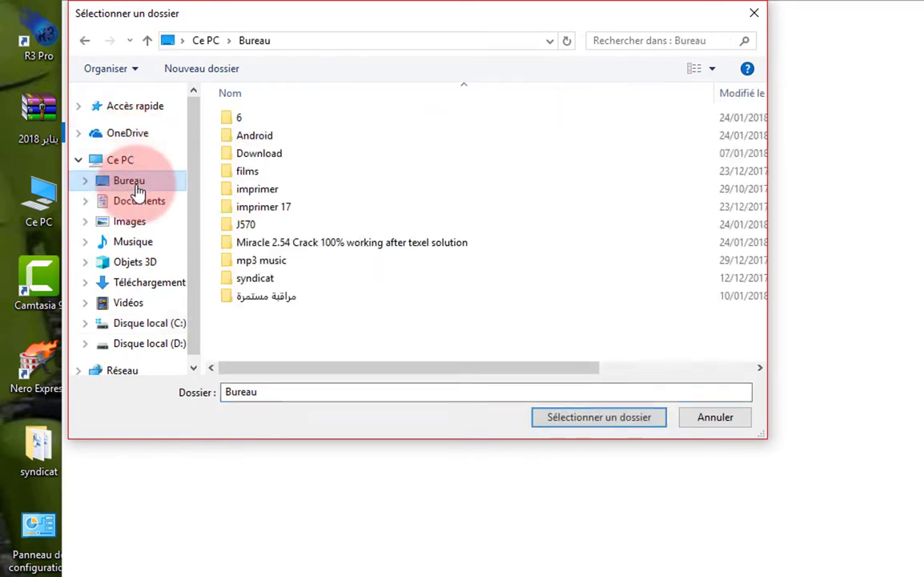
pyautogui.click(275, 249)
pyautogui.doubleClick(275, 248)
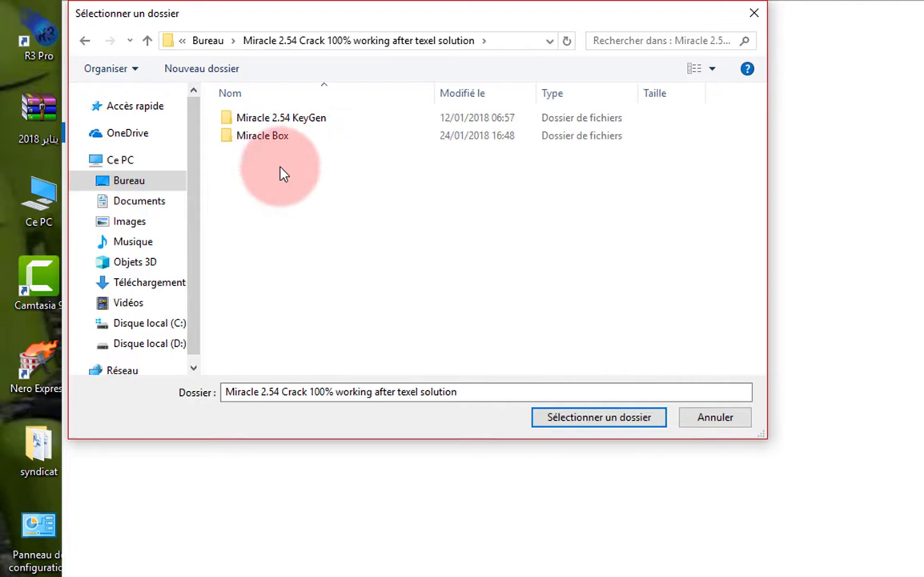
pyautogui.click(271, 137)
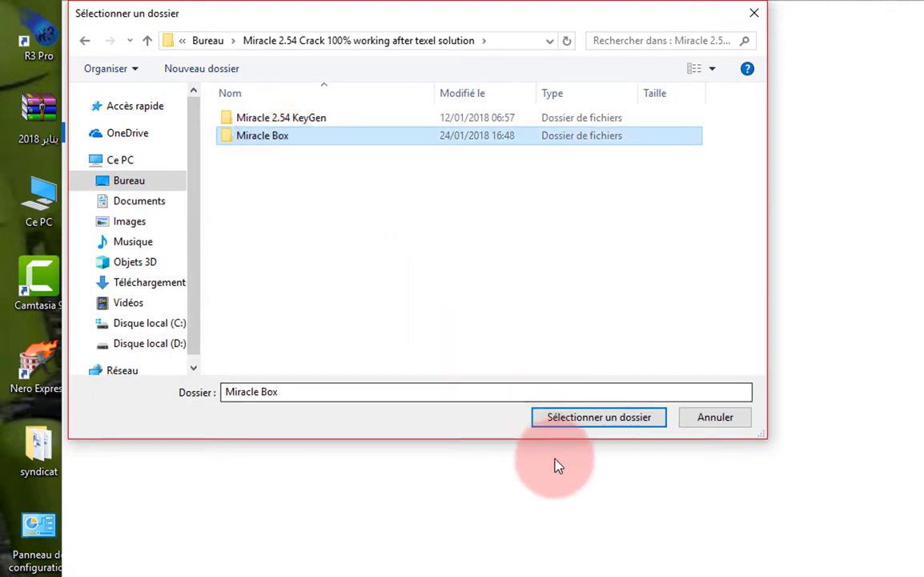
pyautogui.click(574, 423)
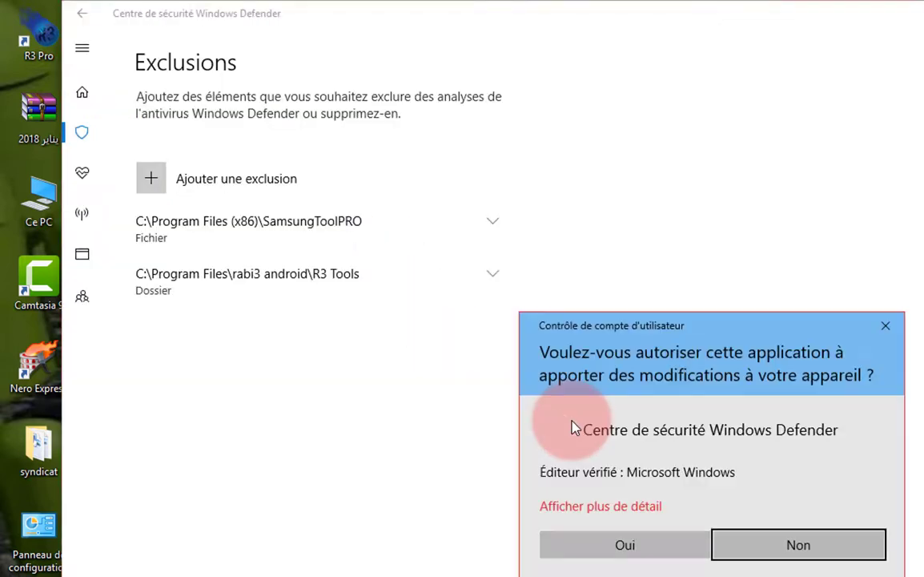
pyautogui.click(596, 546)
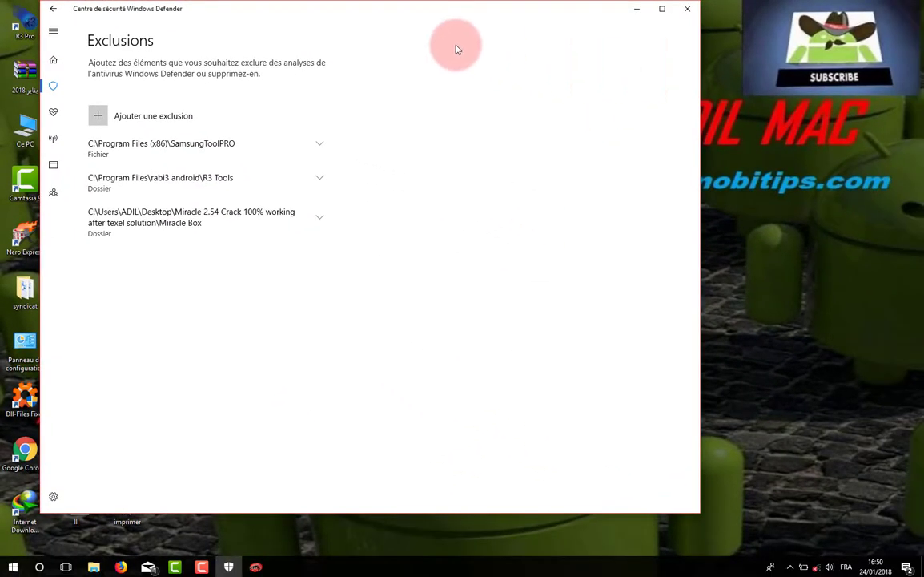
# - Return to the virus and threat protection settings, turn on real-time protection with authorization, and close the security center
pyautogui.click(53, 9)
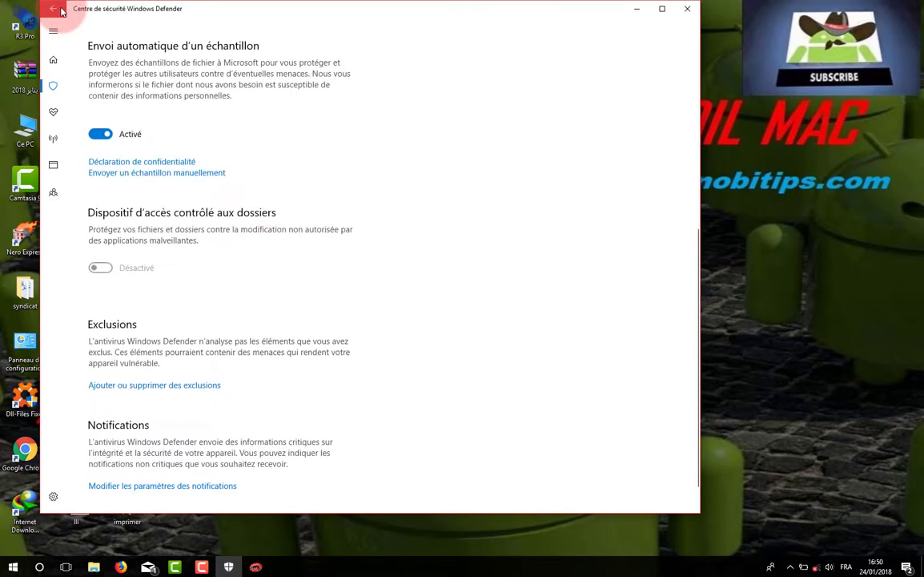
pyautogui.click(697, 97)
pyautogui.moveTo(697, 96); pyautogui.dragTo(699, 66)
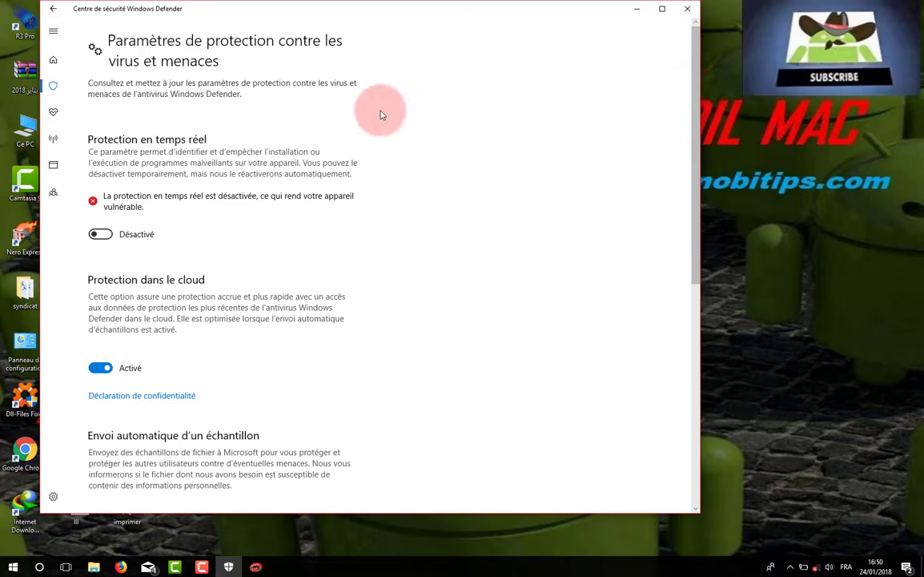
pyautogui.click(100, 234)
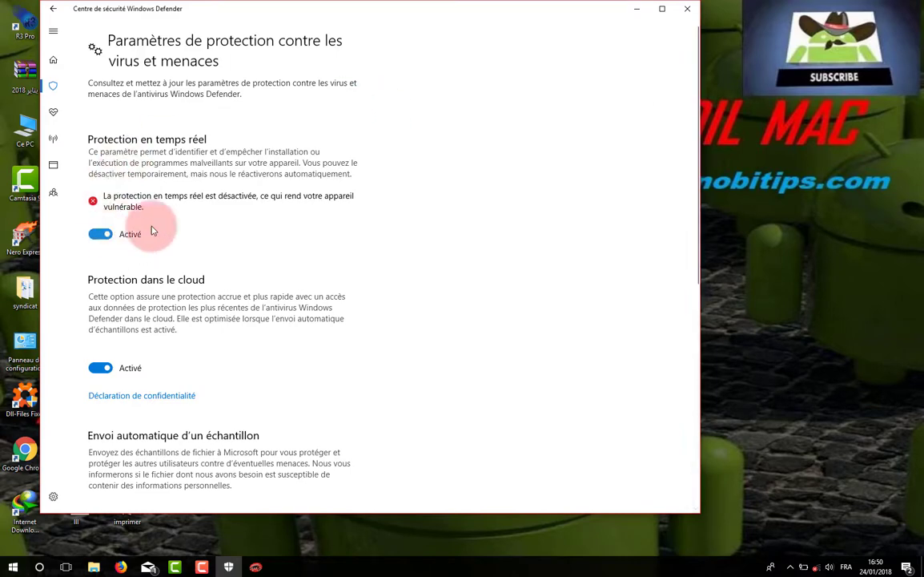
pyautogui.click(384, 354)
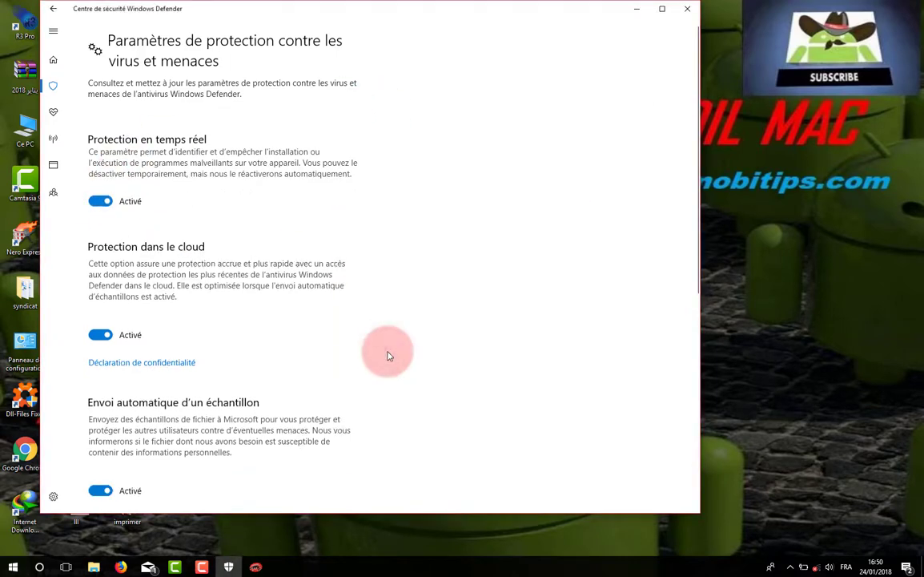
pyautogui.click(687, 8)
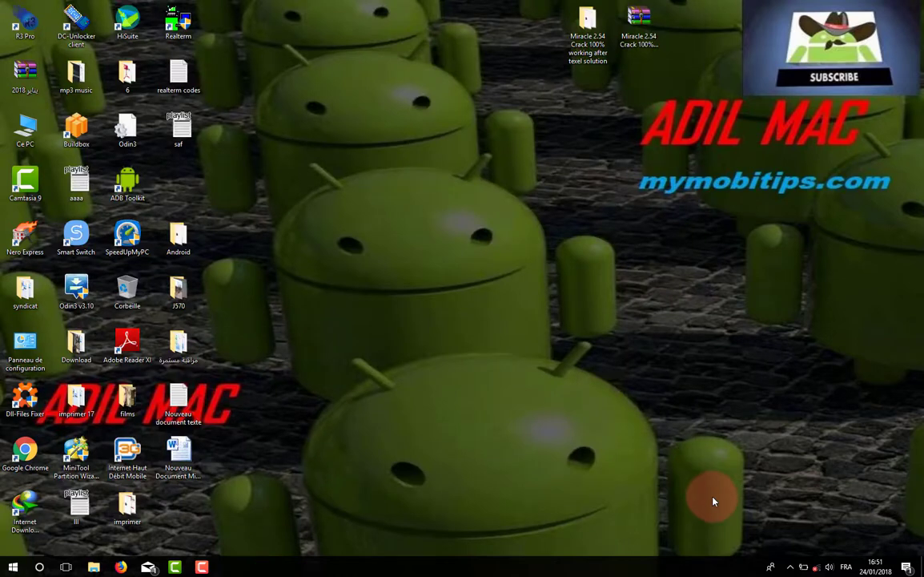
# - Open the Miracle Box folder inside the desktop's Miracle 2.54 Crack folder and launch Miracle Box 2.54 Loader
pyautogui.click(791, 567)
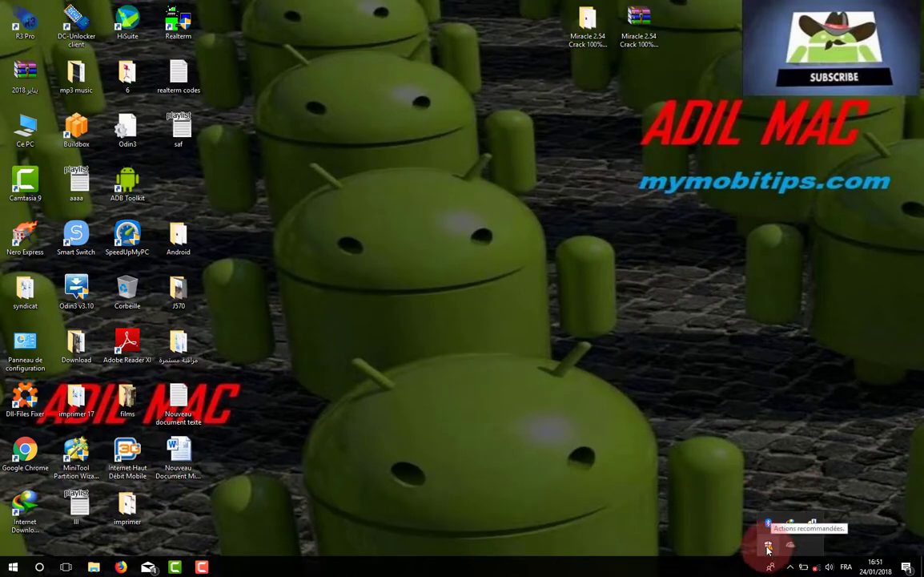
pyautogui.doubleClick(588, 22)
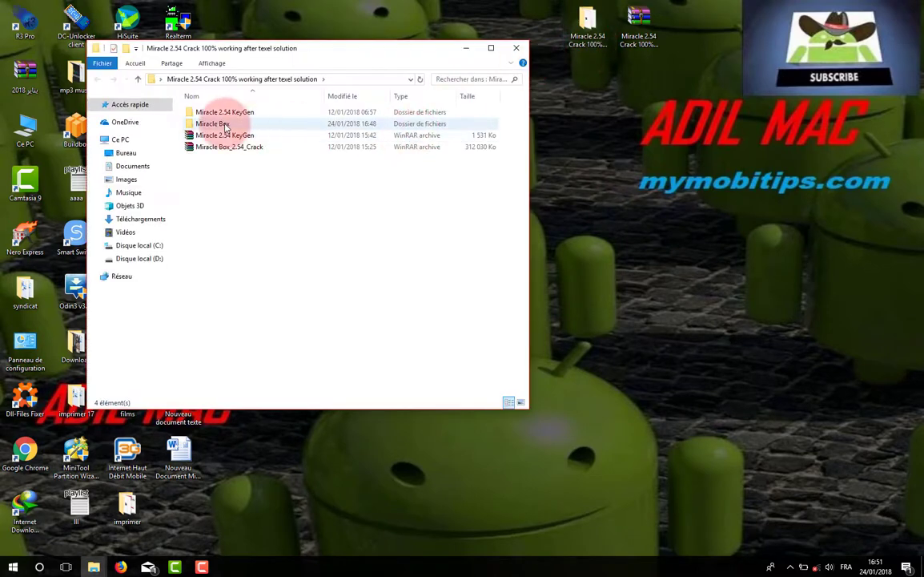
pyautogui.doubleClick(212, 123)
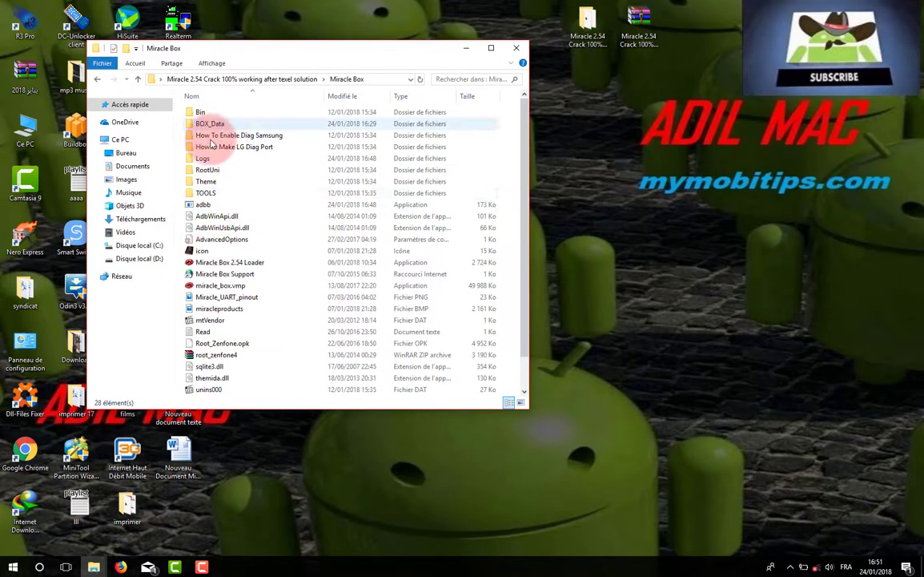
pyautogui.click(233, 265)
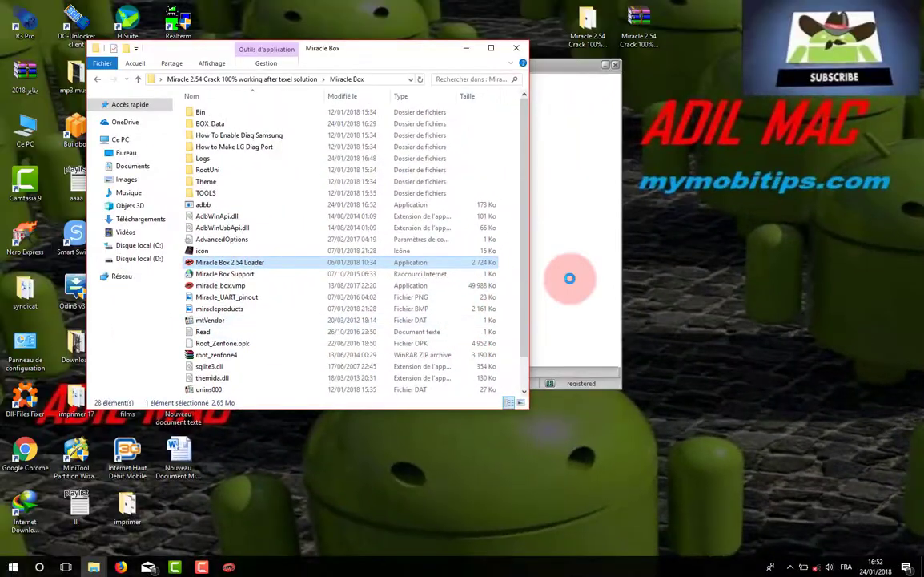
pyautogui.click(561, 341)
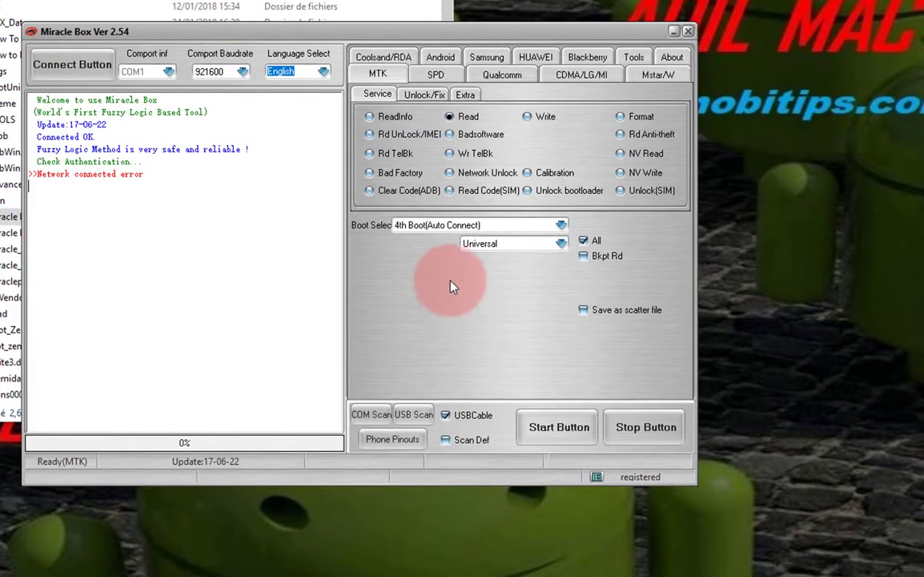
# - Examine the MTK Unlock/Fix operations, trying Restore ROOT, Mircale AV, BT Addr Repair, Read Pattern and Clear Anti-theft
pyautogui.click(427, 94)
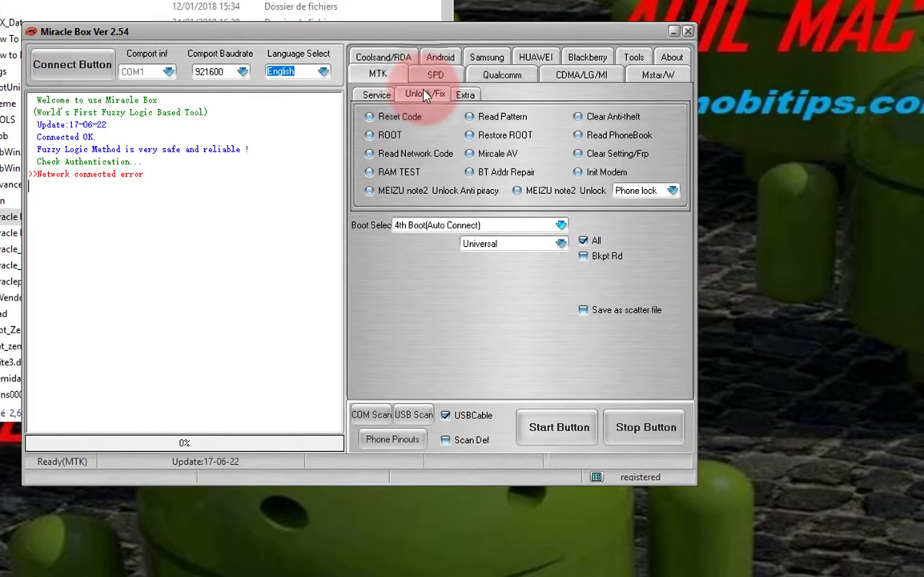
pyautogui.click(473, 136)
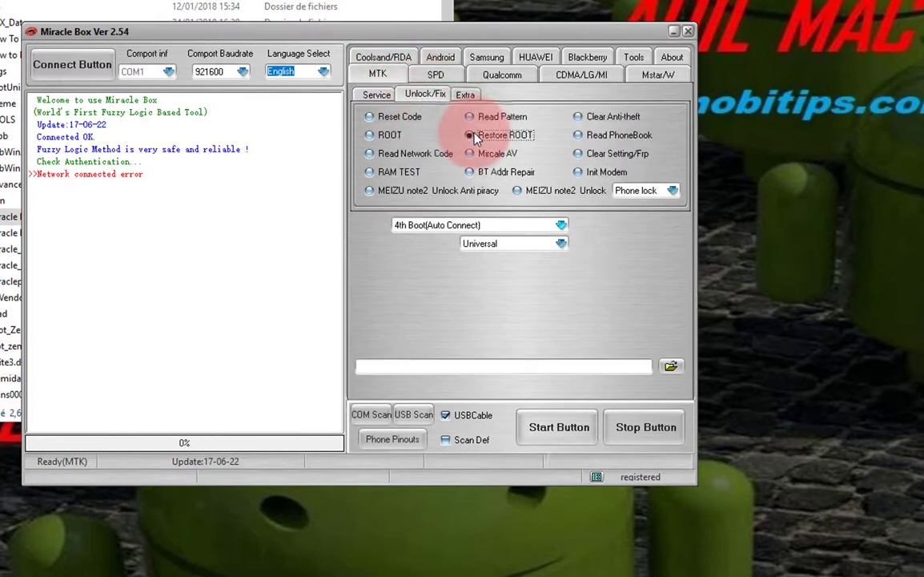
pyautogui.click(471, 153)
pyautogui.click(470, 172)
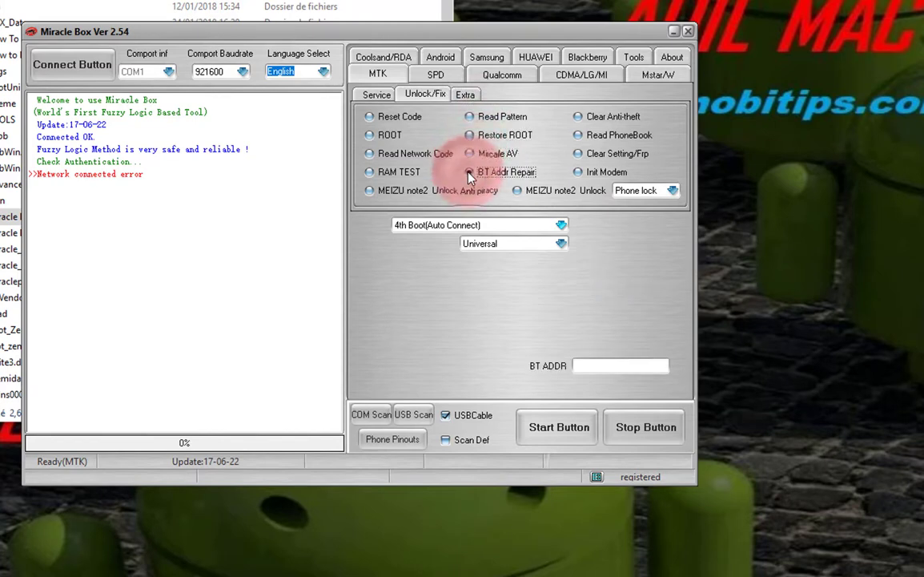
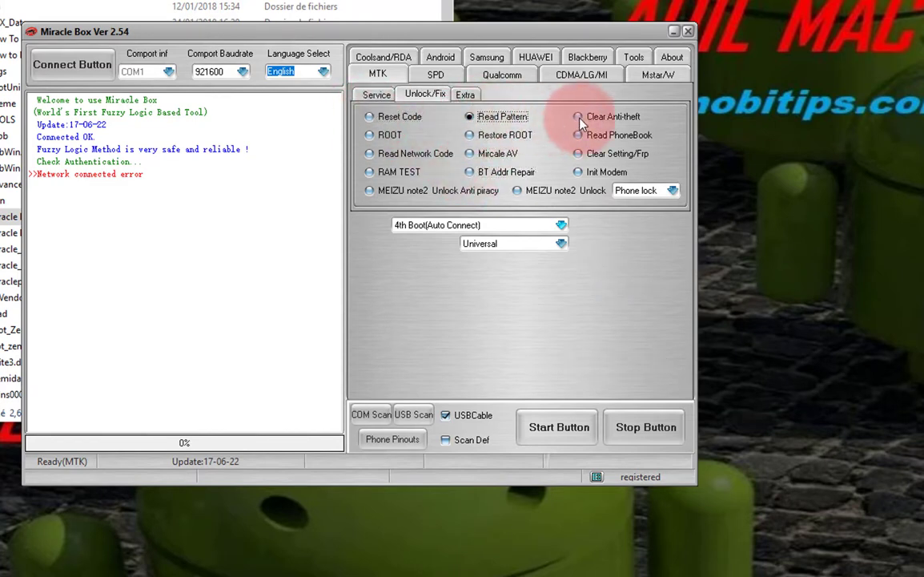
pyautogui.click(580, 118)
# - Test the MTK Clear Setting/Frp operation with a flash backup first, and stop it during the wait for the USB port
pyautogui.click(579, 155)
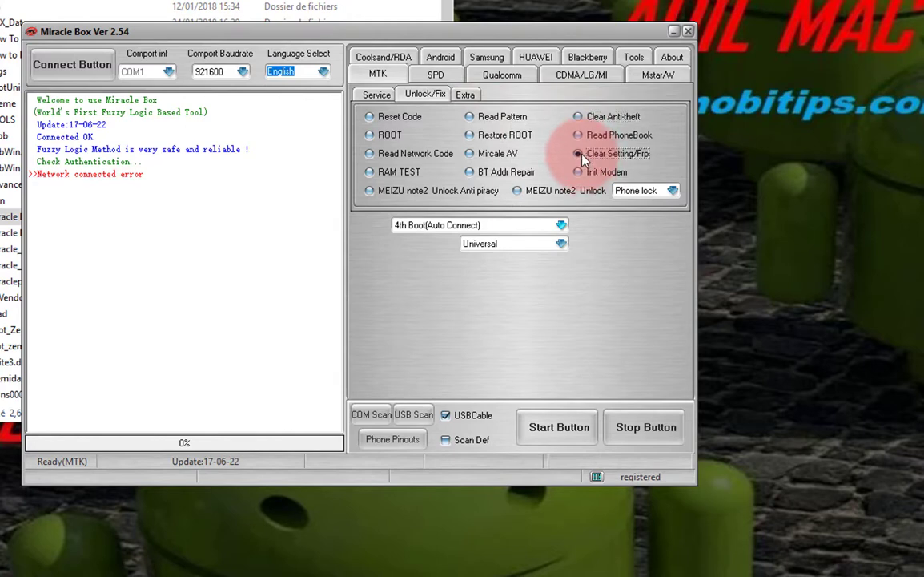
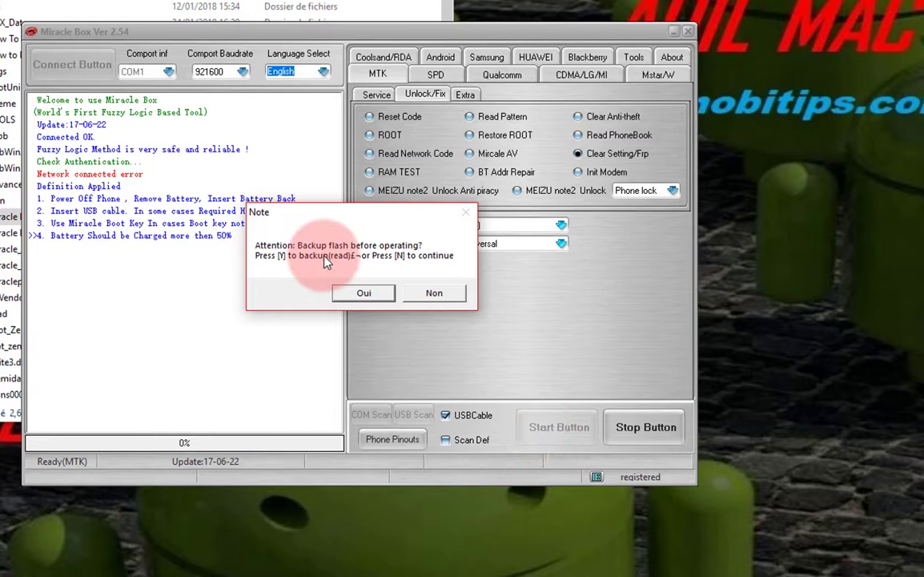
pyautogui.click(359, 294)
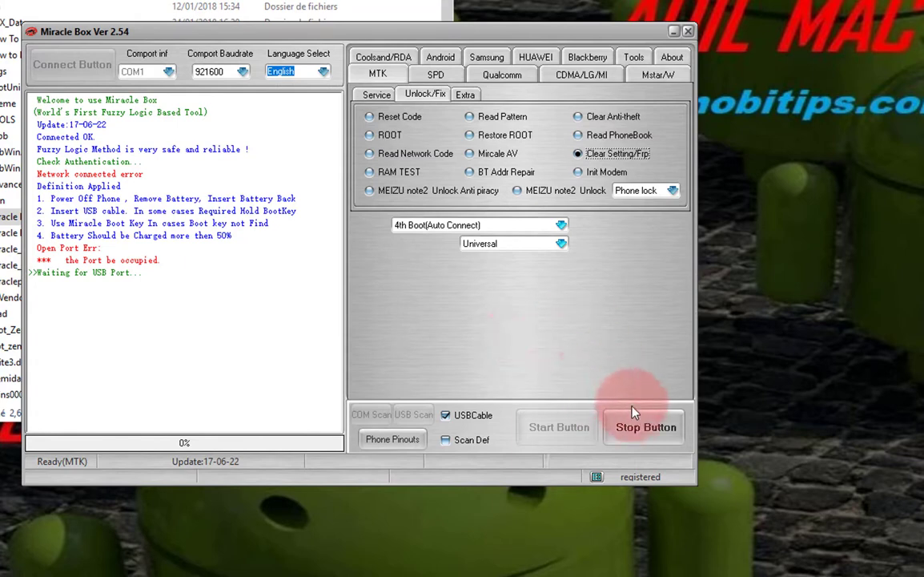
pyautogui.click(623, 427)
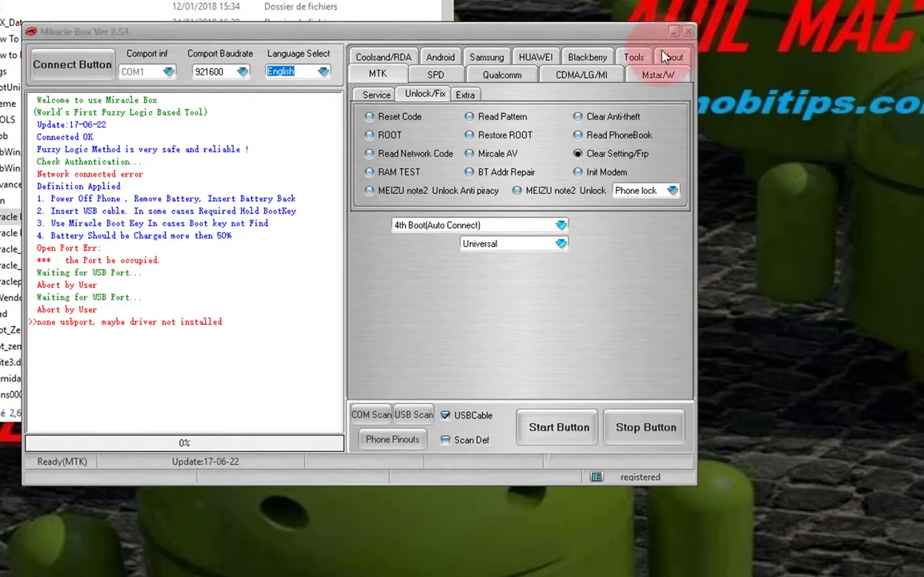
# - Exit Miracle Box and close the Miracle Box folder window
pyautogui.click(687, 31)
pyautogui.click(332, 292)
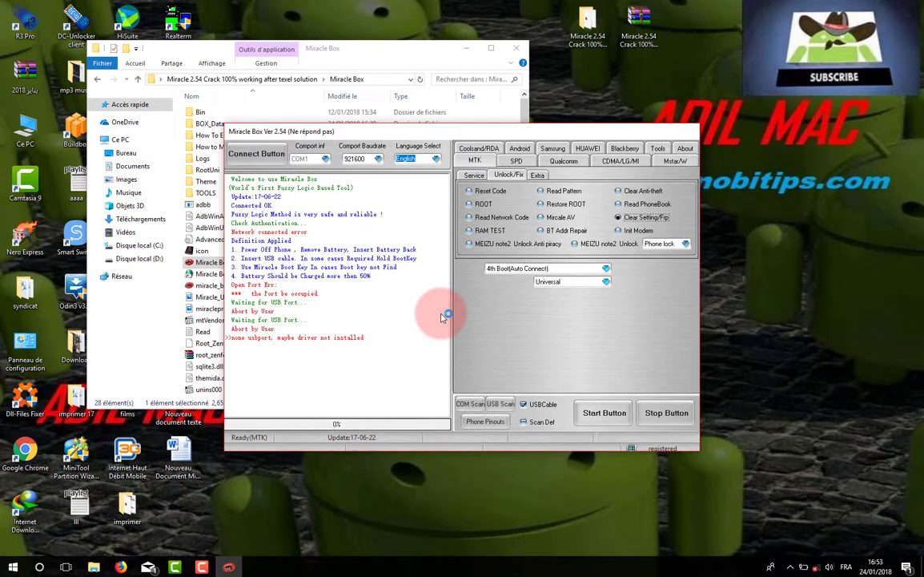
pyautogui.click(516, 48)
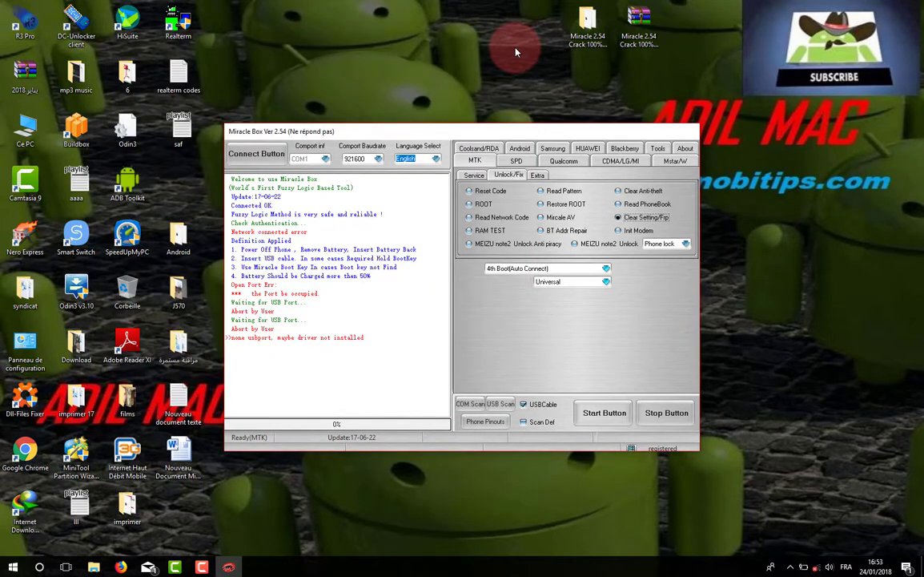